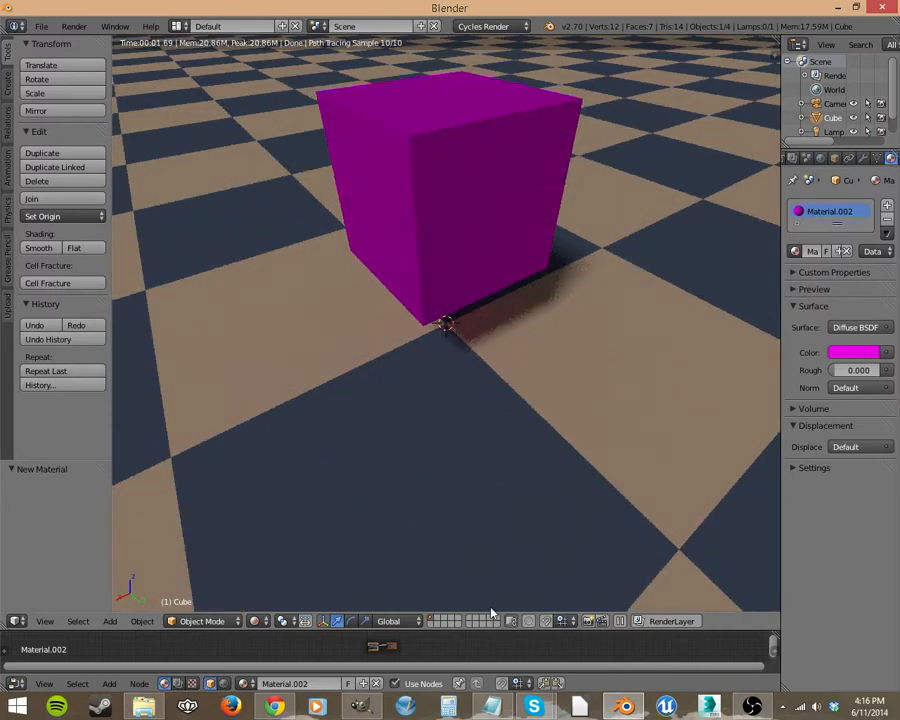
{"action": "middle_click_drag", "start_coordinate": [478, 450], "coordinate": [515, 472]}
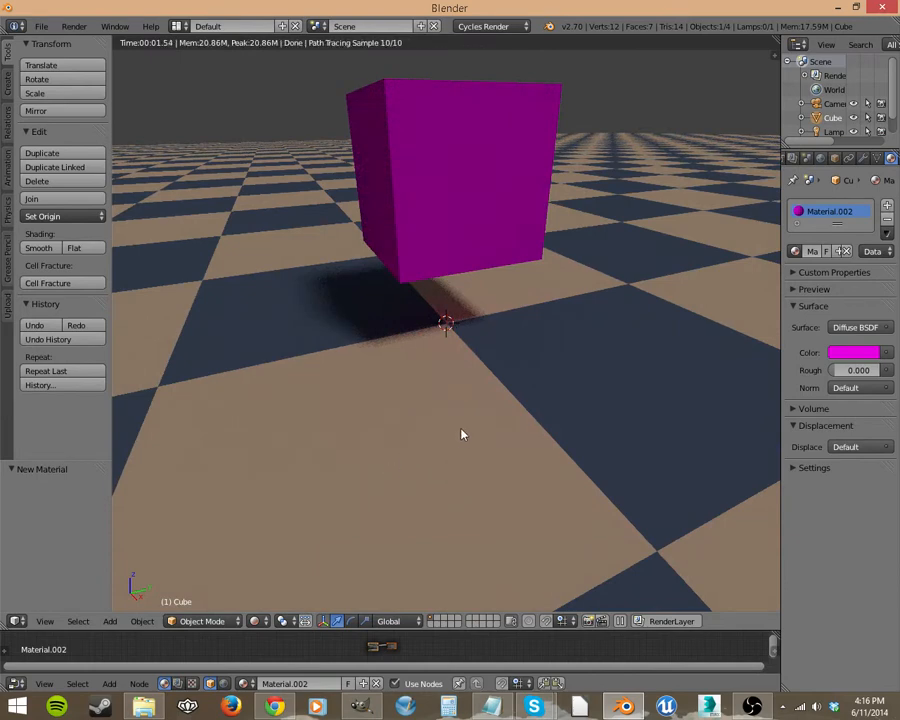
{"action": "right_click", "coordinate": [461, 201]}
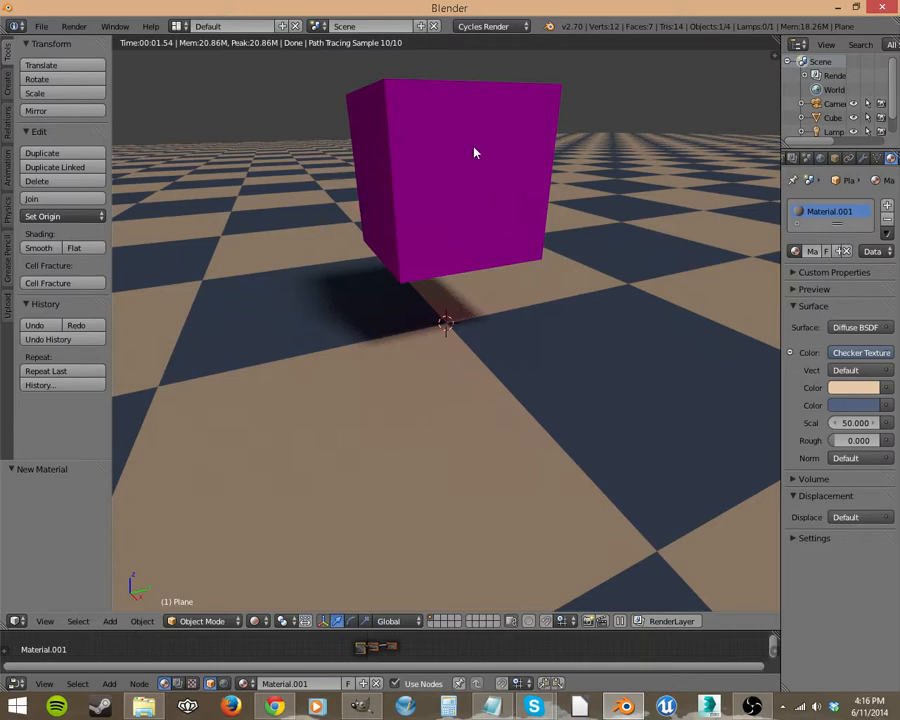
{"action": "key", "text": "g"}
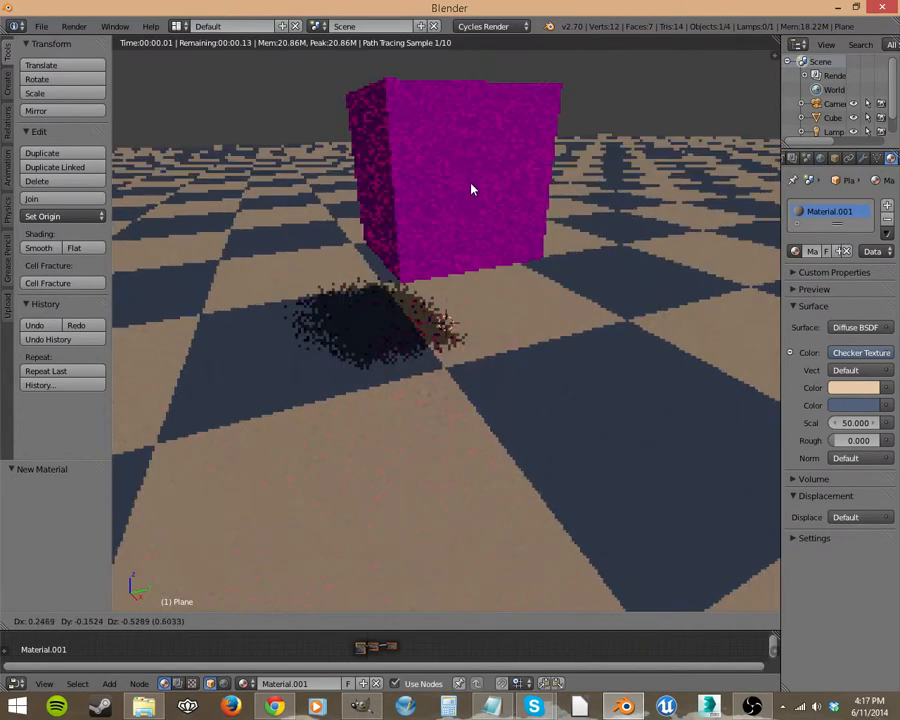
{"action": "right_click", "coordinate": [455, 208]}
Move the magenta cube freely down toward the checkered floor by about 0.576 in X, -0.224 in Y and -1.138 in Z.
{"action": "right_click", "coordinate": [453, 209]}
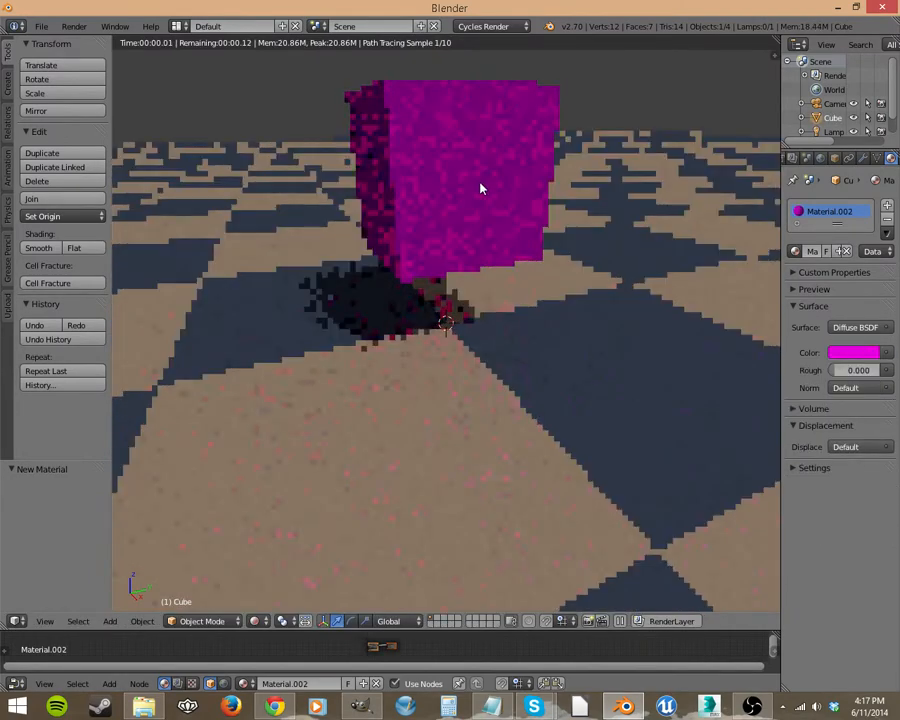
{"action": "key", "text": "g"}
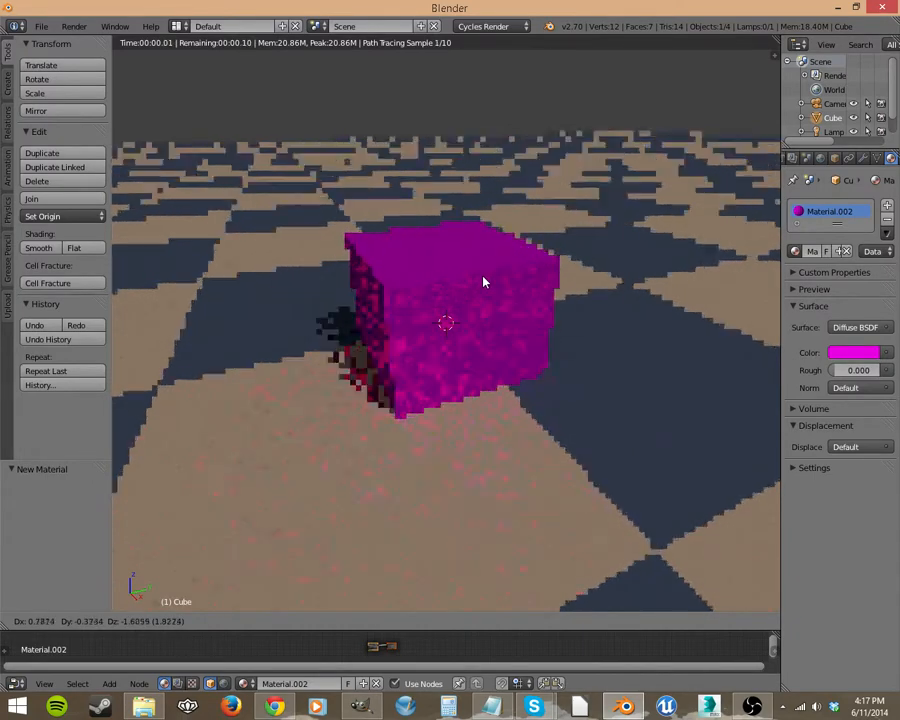
{"action": "left_click", "coordinate": [482, 257]}
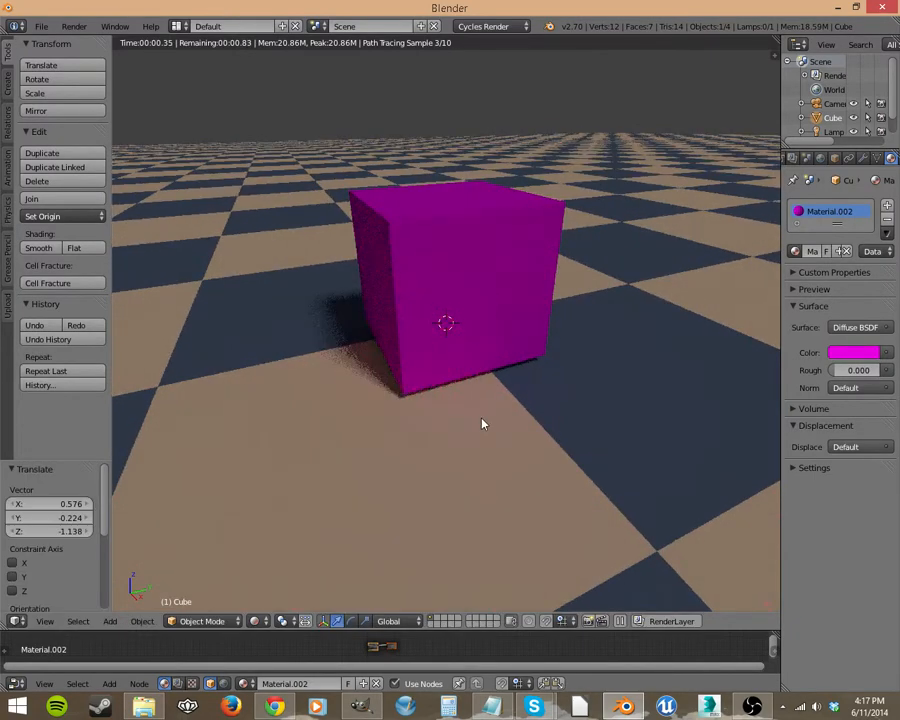
Lower the cube about 0.1 units along the global Z axis toward the floor and dismiss the antivirus notification.
{"action": "middle_click_drag", "start_coordinate": [484, 414], "coordinate": [510, 313]}
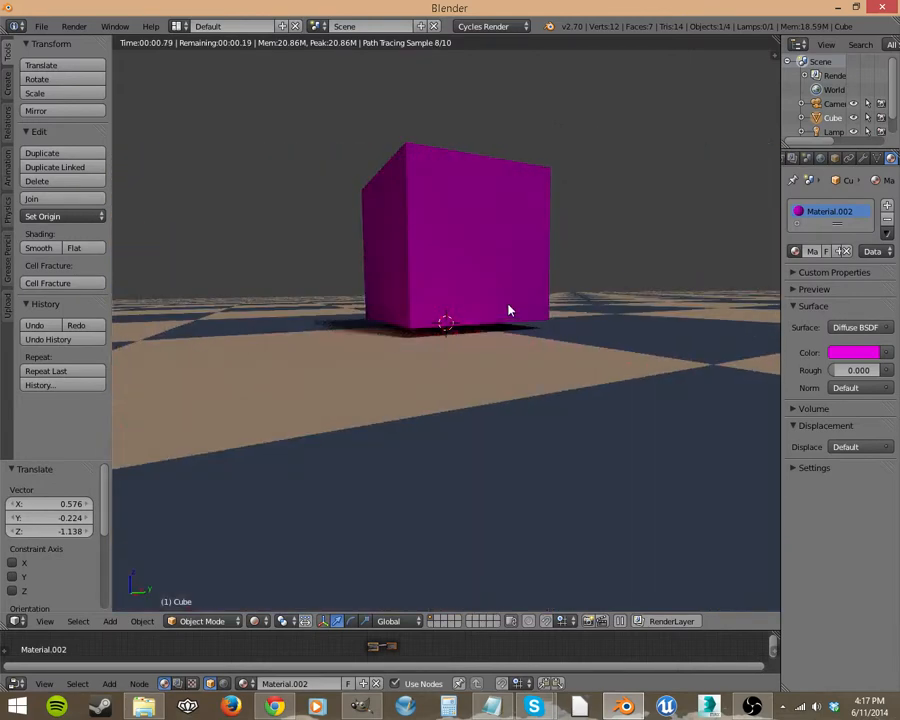
{"action": "key", "text": "g"}
{"action": "key", "text": "z"}
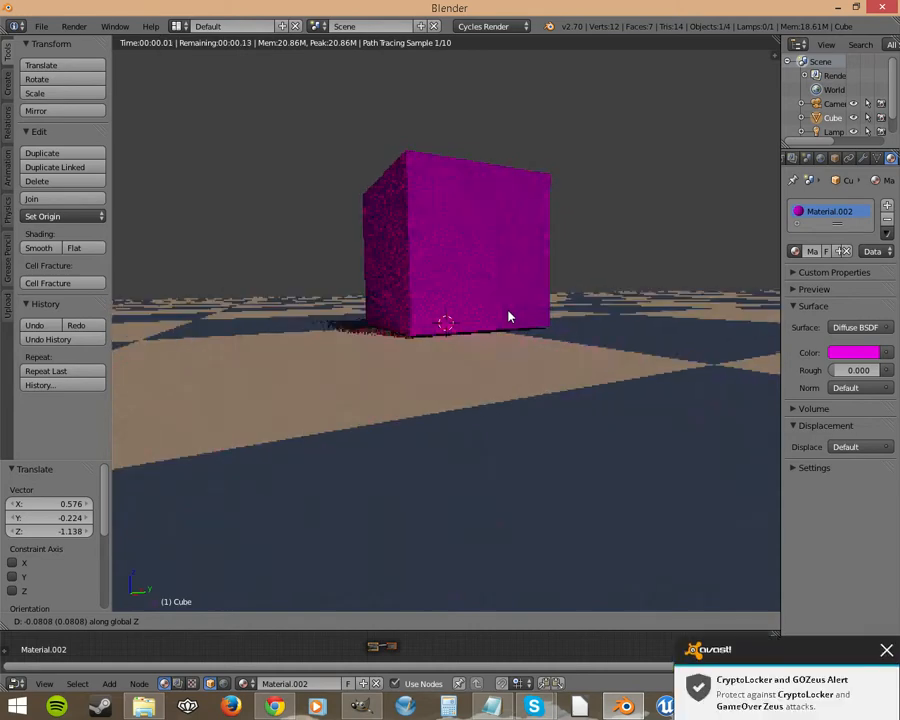
{"action": "left_click", "coordinate": [508, 317]}
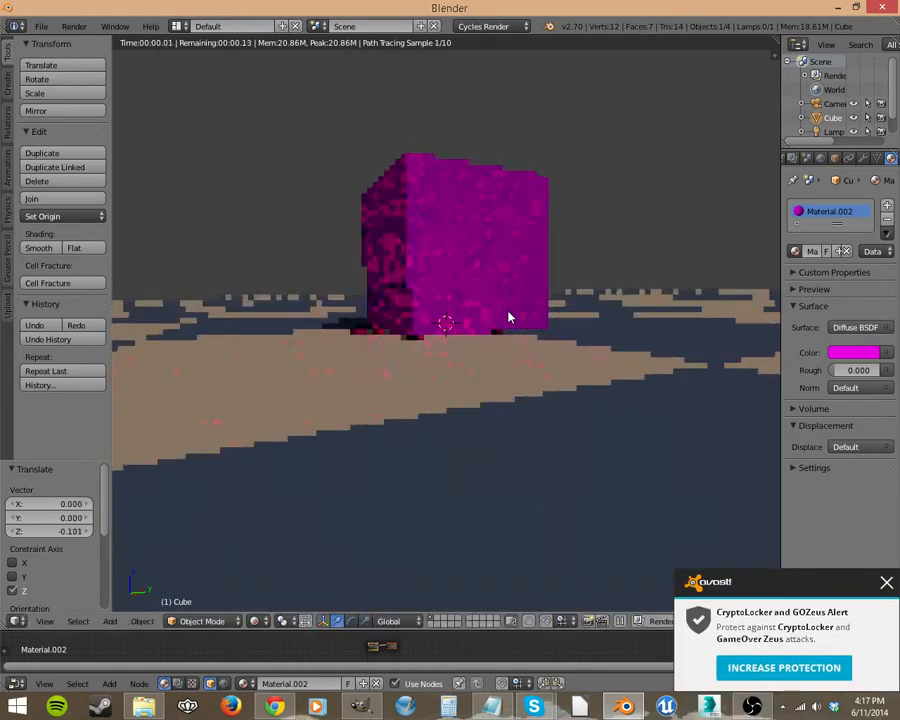
{"action": "left_click", "coordinate": [886, 582]}
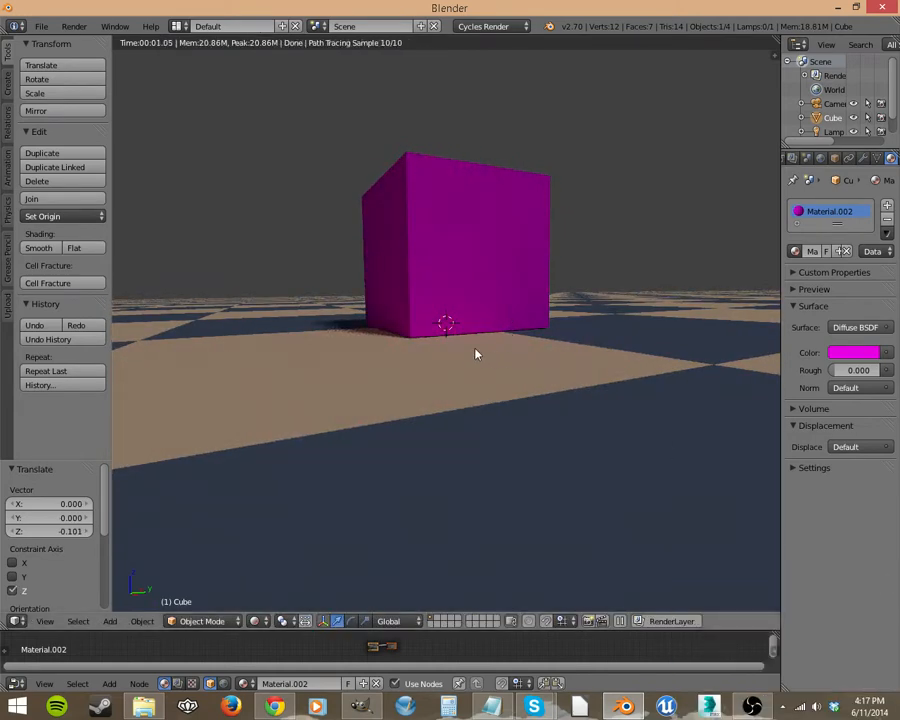
Inspect the cube's bottom edge against the floor, then raise the cube about 1.11 units along the Z axis.
{"action": "scroll", "coordinate": [541, 342], "scroll_direction": "up", "scroll_amount": 4}
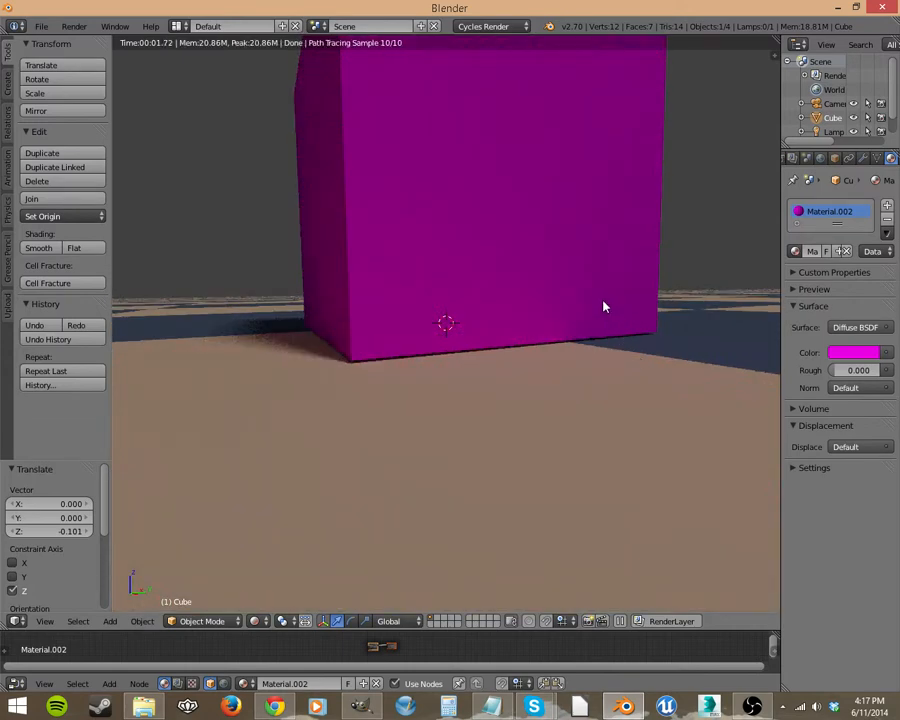
{"action": "scroll", "coordinate": [579, 308], "scroll_direction": "down", "scroll_amount": 3}
{"action": "mouse_move", "coordinate": [567, 359]}
{"action": "middle_mouse_down"}
{"action": "mouse_move", "coordinate": [543, 388]}
{"action": "mouse_move", "coordinate": [561, 372]}
{"action": "middle_mouse_up"}
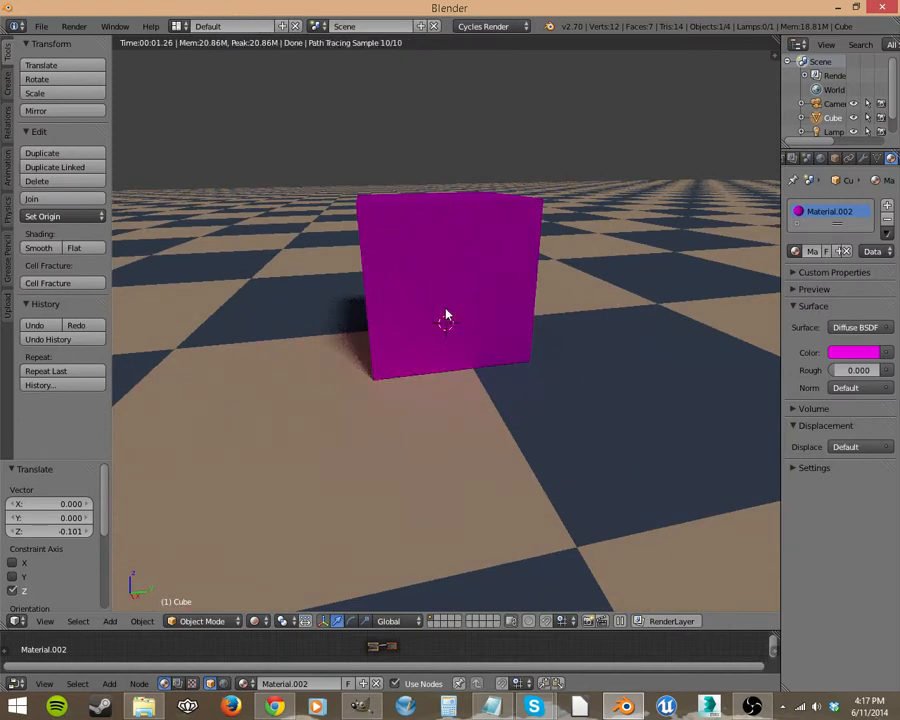
{"action": "key", "text": "g"}
{"action": "key", "text": "z"}
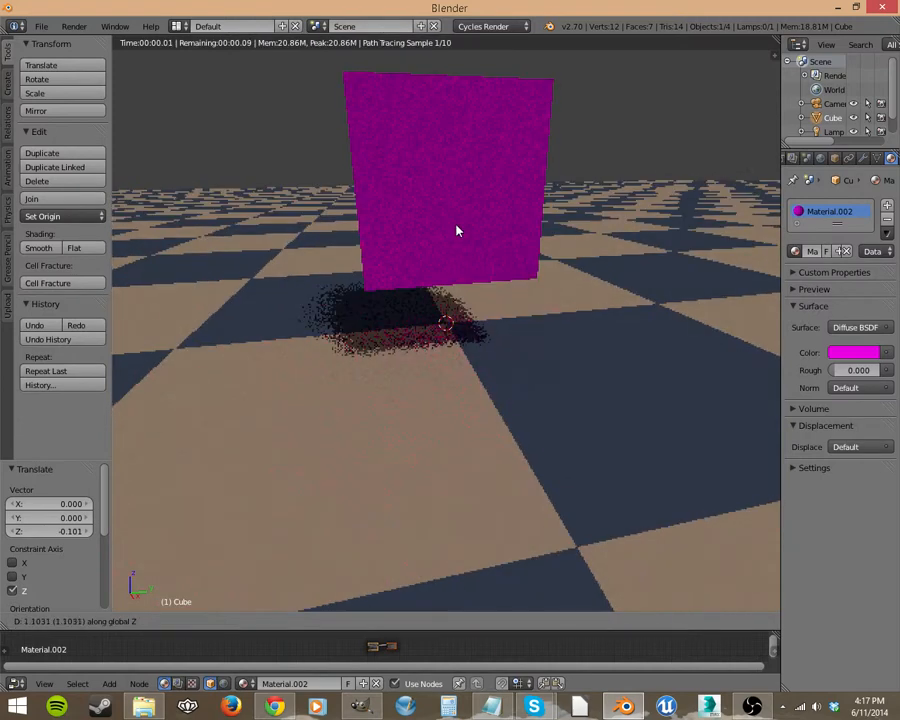
{"action": "left_click", "coordinate": [458, 229]}
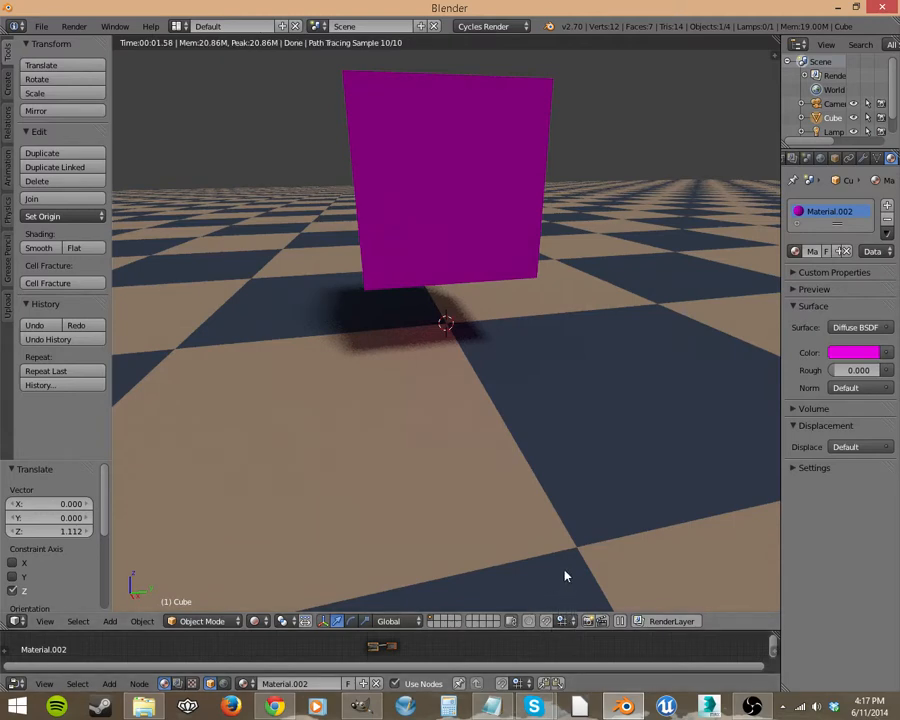
Enable snapping during transform and set the snap element to Face.
{"action": "key", "text": "shift+z"}
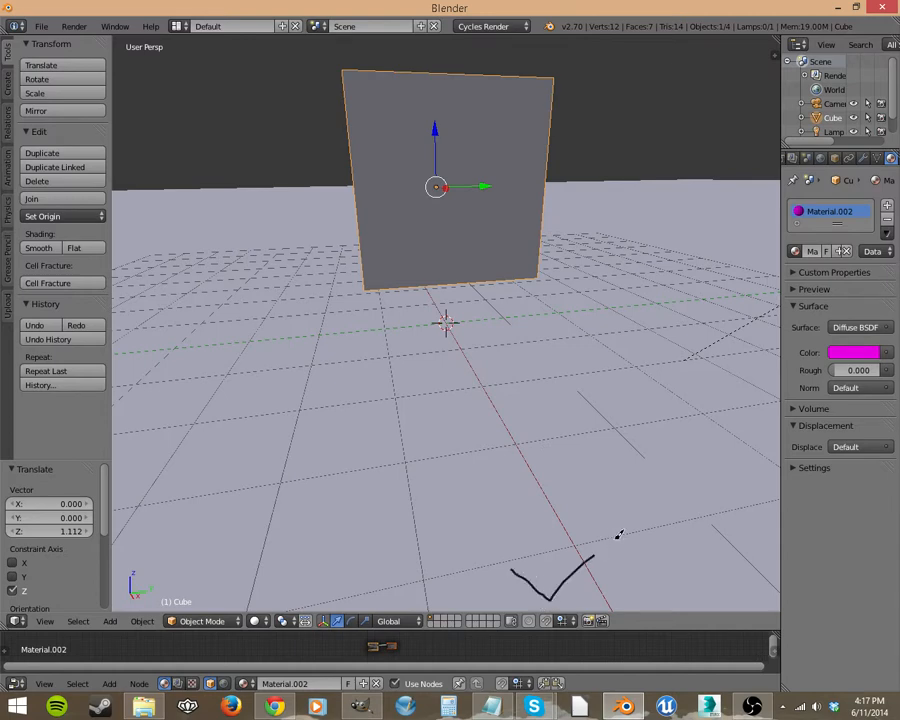
{"action": "left_click_drag", "start_coordinate": [548, 603], "coordinate": [619, 214]}
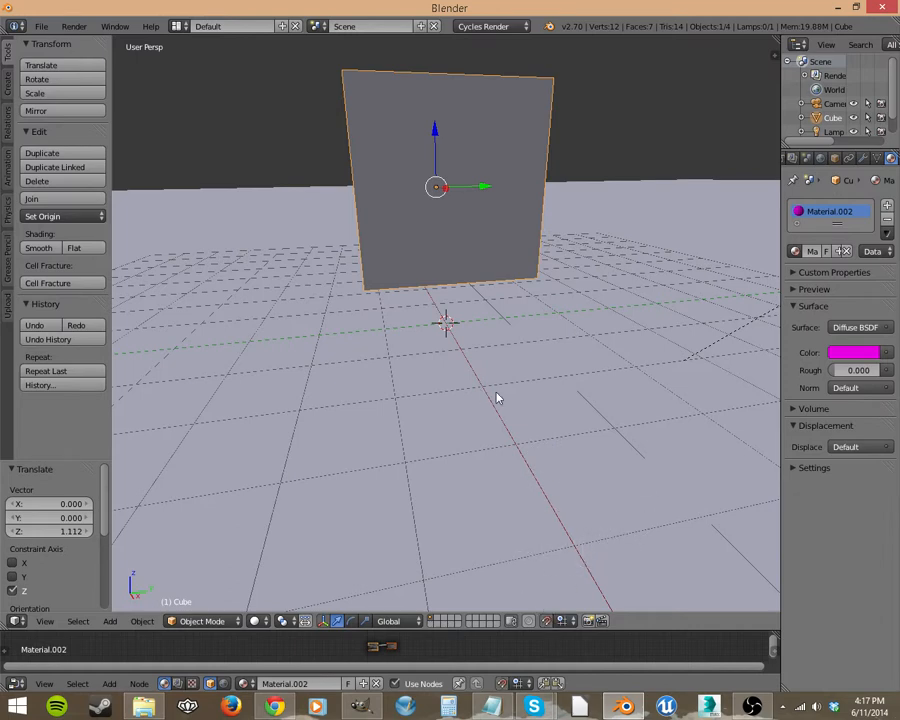
{"action": "key", "text": "shift+z"}
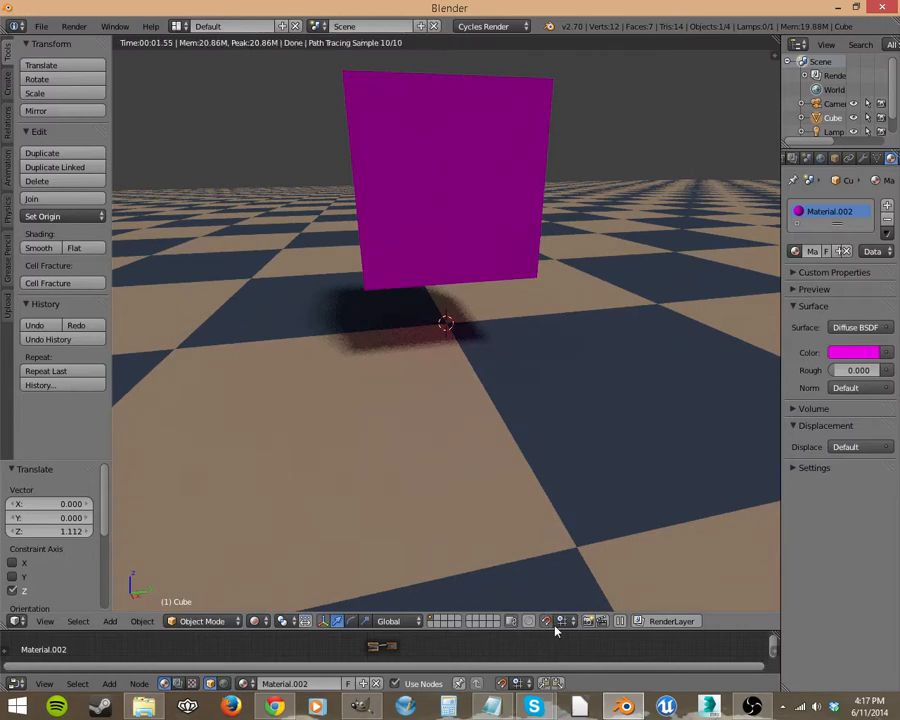
{"action": "left_click", "coordinate": [561, 622]}
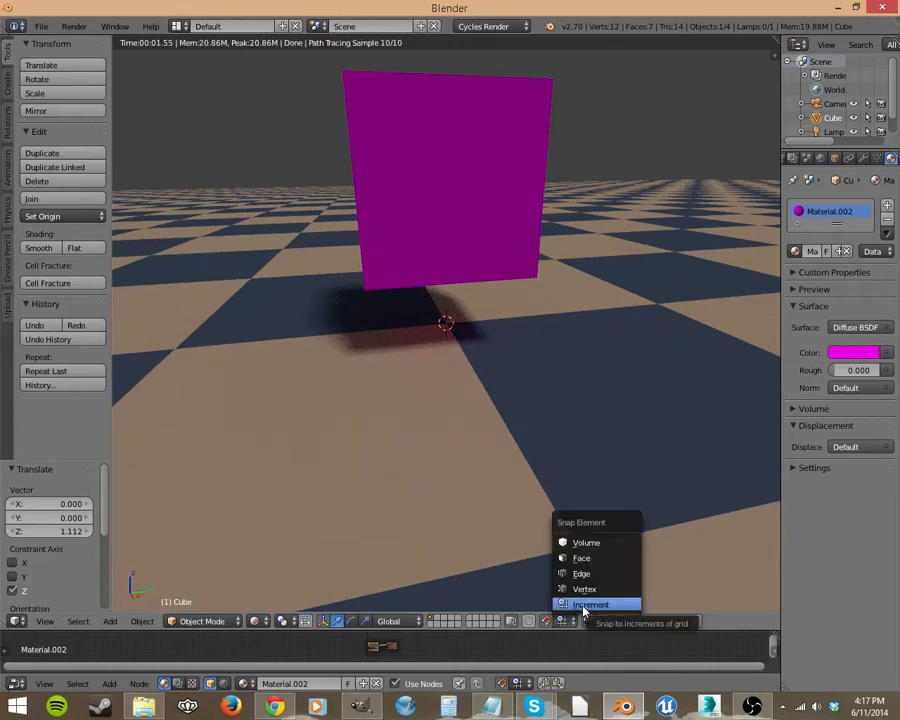
{"action": "left_click", "coordinate": [584, 558]}
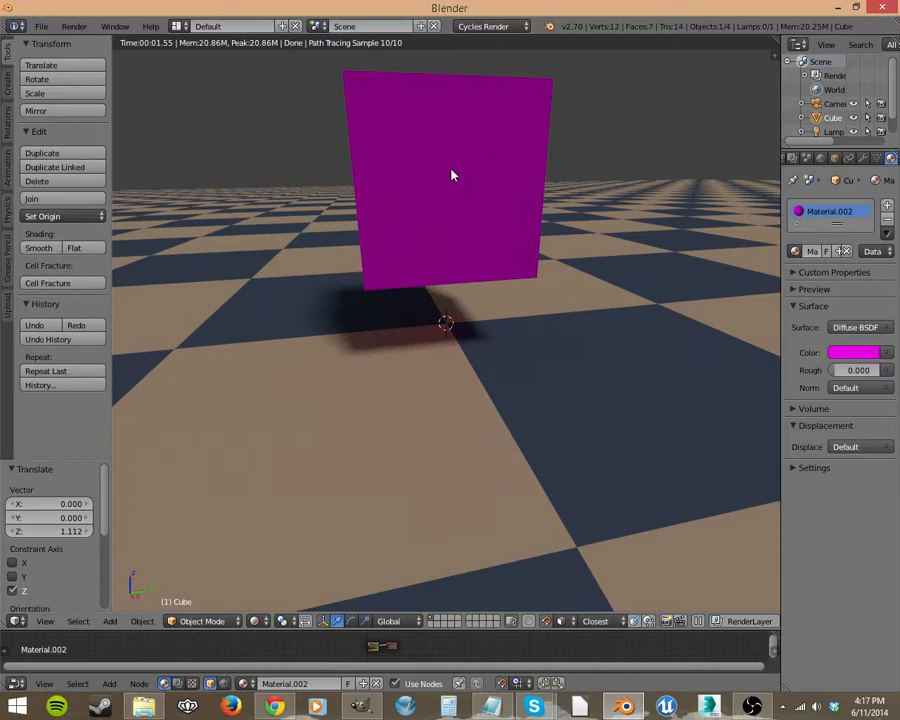
Snap the cube onto the floor plane, moving it about 0.758 in X, -0.407 in Y and -1.124 in Z, and check its underside in solid shading.
{"action": "key", "text": "g"}
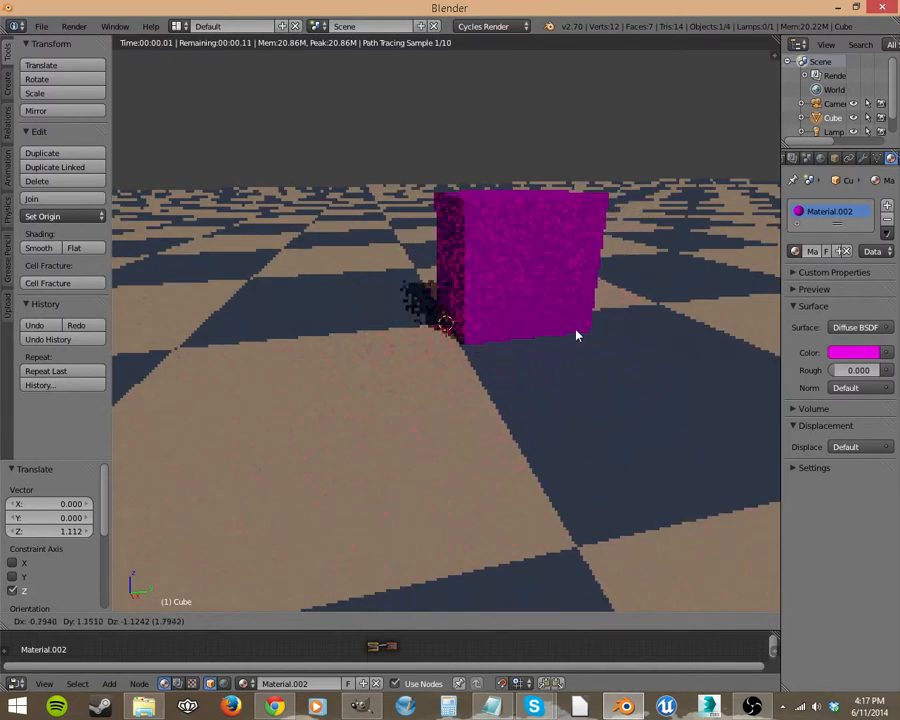
{"action": "key", "text": "z"}
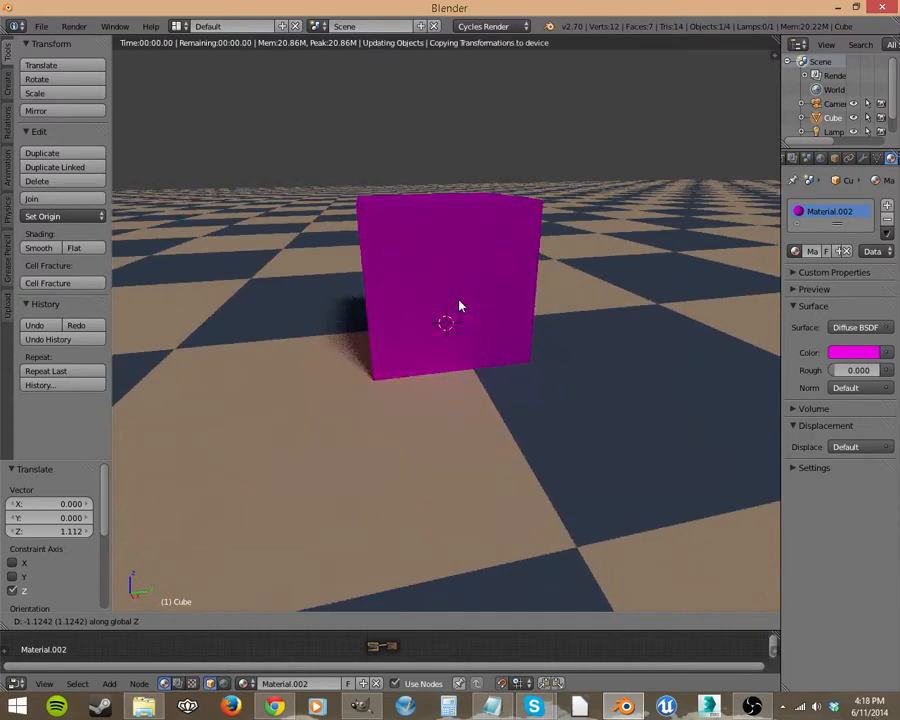
{"action": "key", "text": "z"}
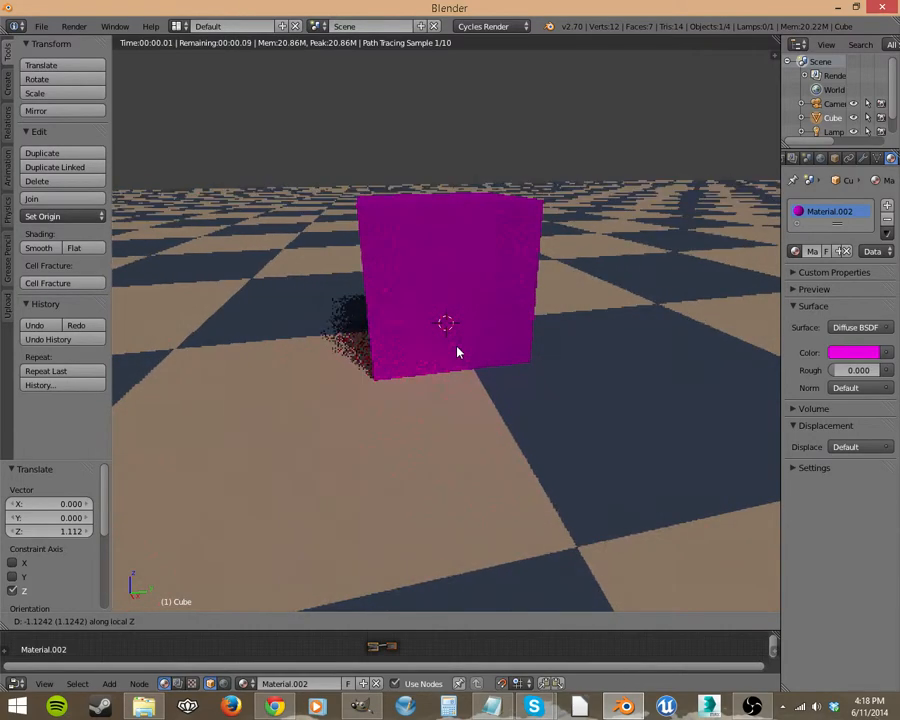
{"action": "key", "text": "z"}
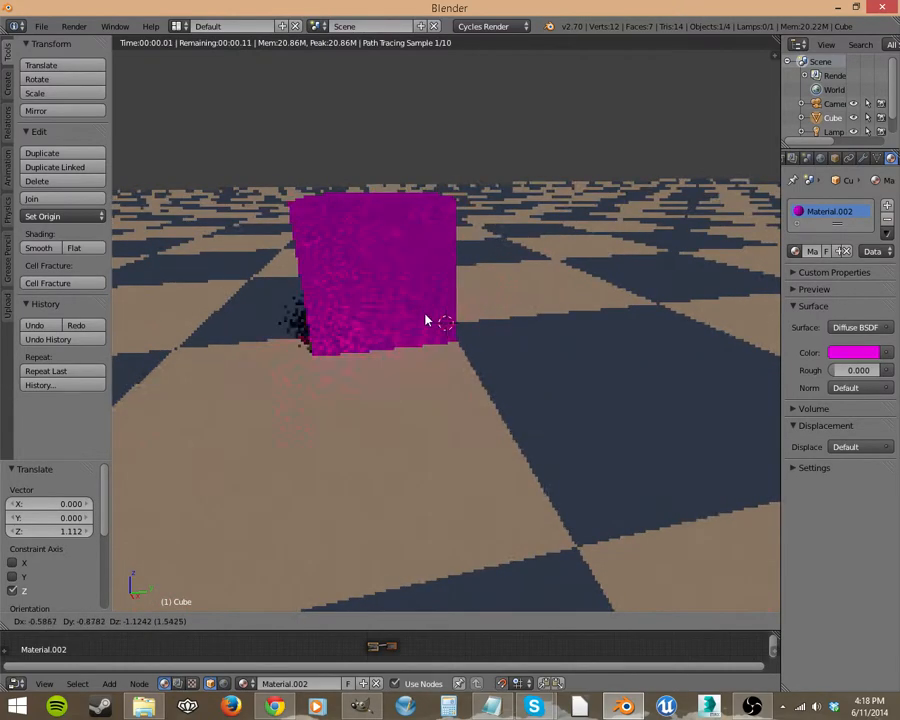
{"action": "left_click", "coordinate": [344, 347]}
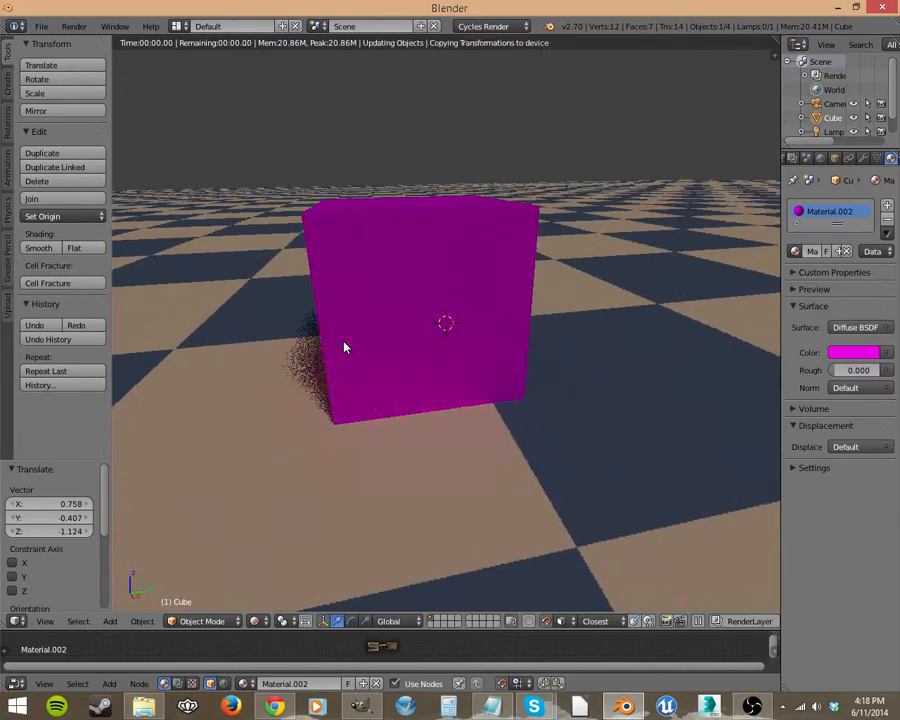
{"action": "key", "text": "shift+z"}
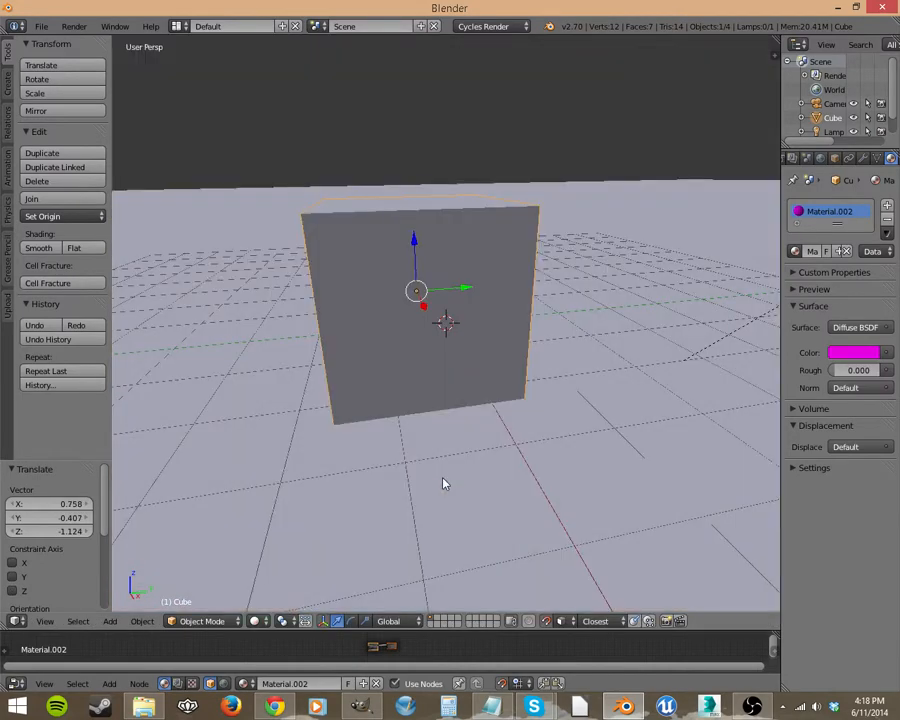
{"action": "mouse_move", "coordinate": [444, 480]}
{"action": "middle_mouse_down"}
{"action": "mouse_move", "coordinate": [412, 442]}
{"action": "mouse_move", "coordinate": [414, 372]}
{"action": "middle_mouse_up"}
{"action": "key", "text": "shift+z"}
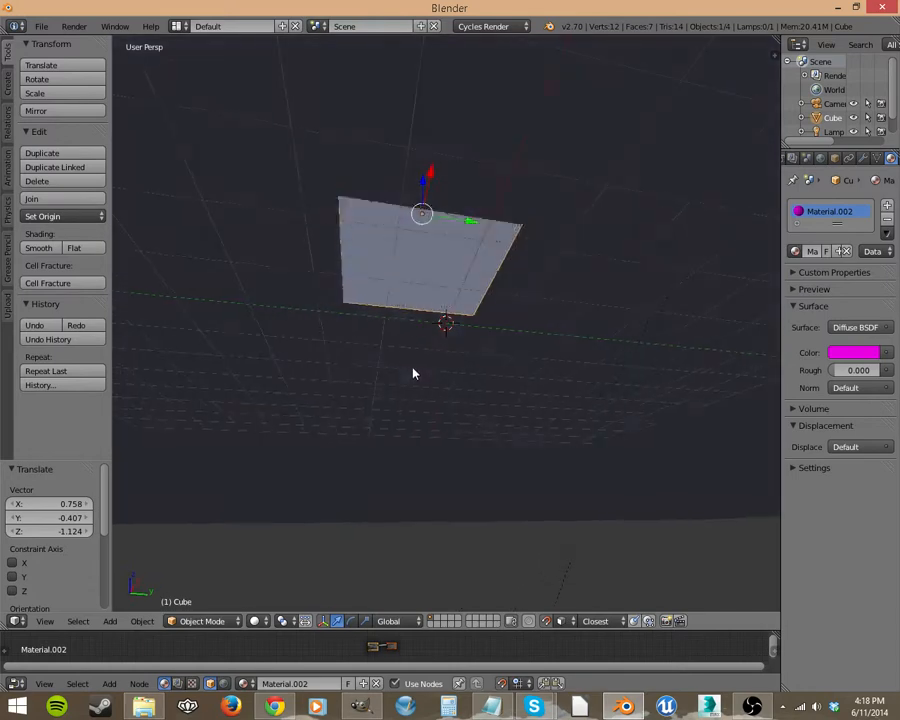
{"action": "mouse_move", "coordinate": [426, 270]}
{"action": "middle_mouse_down"}
{"action": "mouse_move", "coordinate": [418, 278]}
{"action": "mouse_move", "coordinate": [432, 272]}
{"action": "mouse_move", "coordinate": [426, 254]}
{"action": "mouse_move", "coordinate": [420, 373]}
{"action": "middle_mouse_up"}
{"action": "key", "text": "shift+z"}
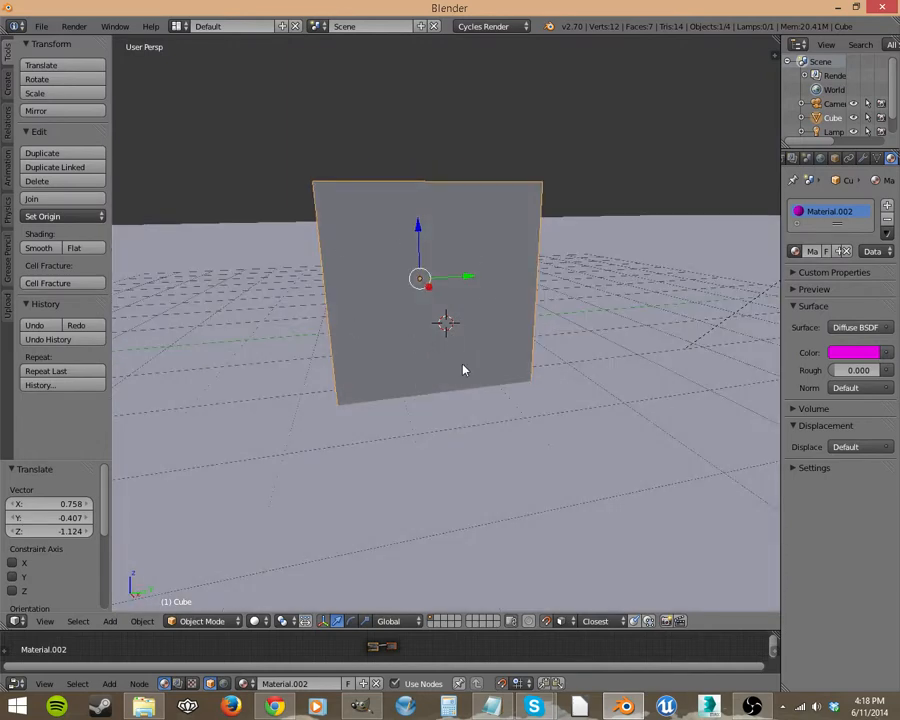
Add a UV sphere at the 3D cursor and raise it about 3.4 units along the Z axis.
{"action": "key", "text": "shift+a"}
{"action": "mouse_move", "coordinate": [451, 297]}
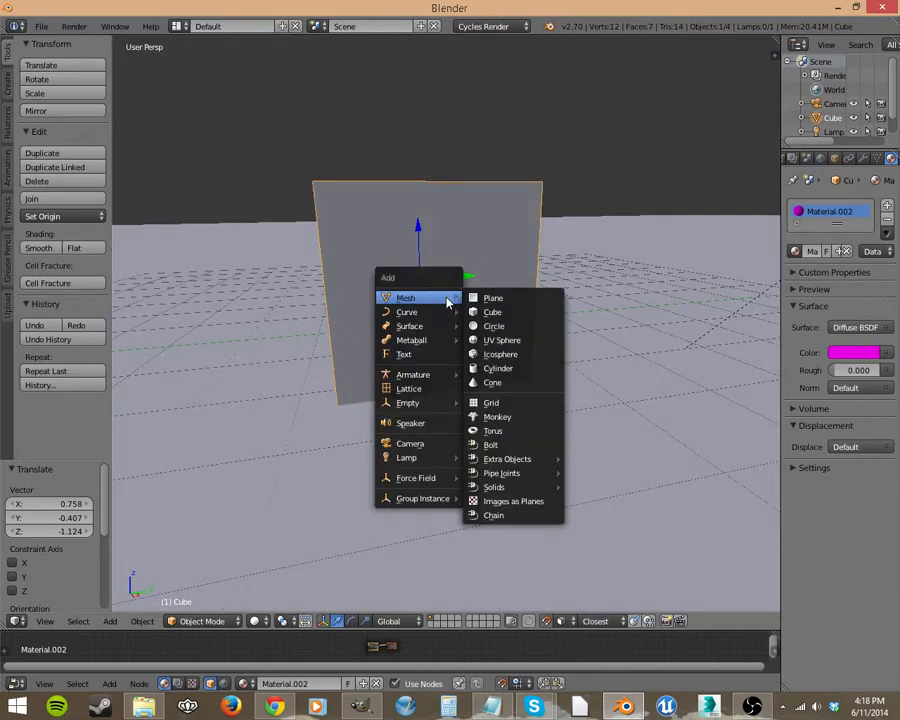
{"action": "left_click", "coordinate": [499, 341]}
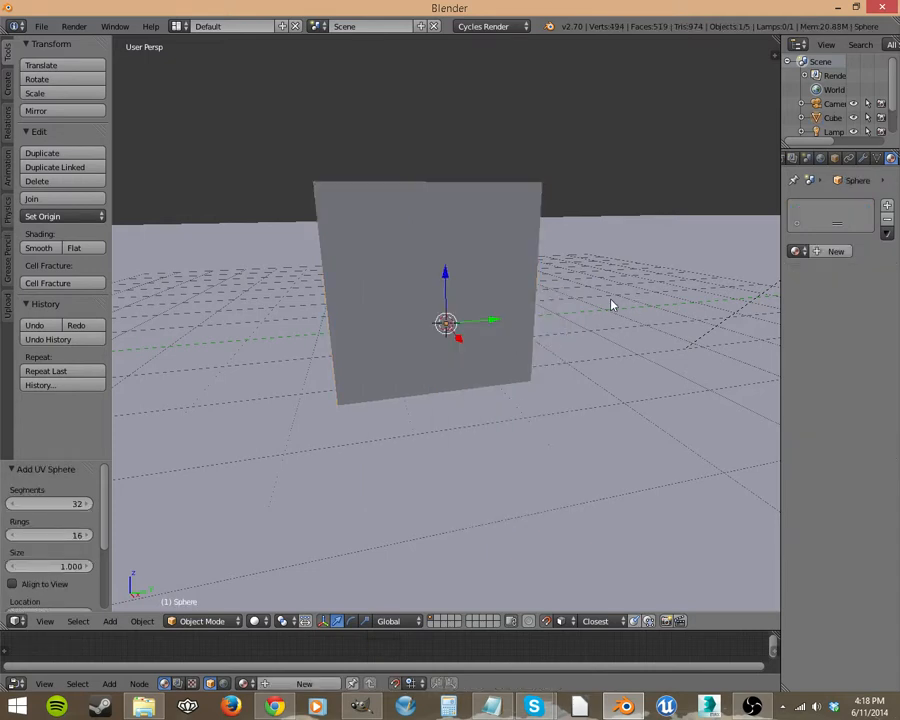
{"action": "left_click_drag", "start_coordinate": [444, 288], "coordinate": [446, 88]}
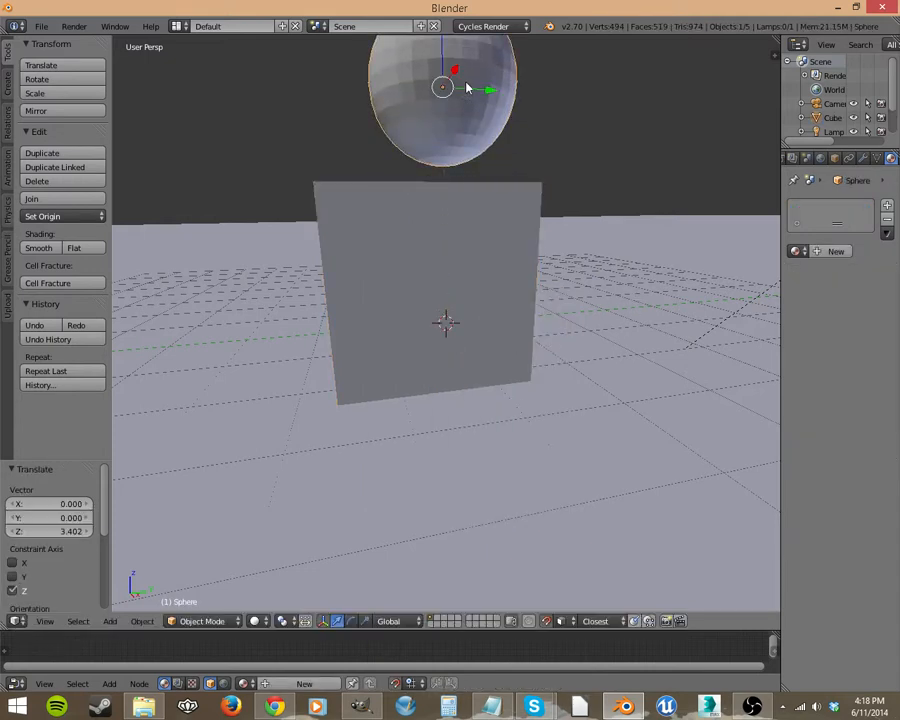
Scale the sphere down uniformly to about 0.344 of its size.
{"action": "middle_click_drag", "start_coordinate": [446, 88], "coordinate": [460, 255]}
{"action": "scroll", "coordinate": [460, 255], "scroll_direction": "down", "scroll_amount": 4}
{"action": "key", "text": "s"}
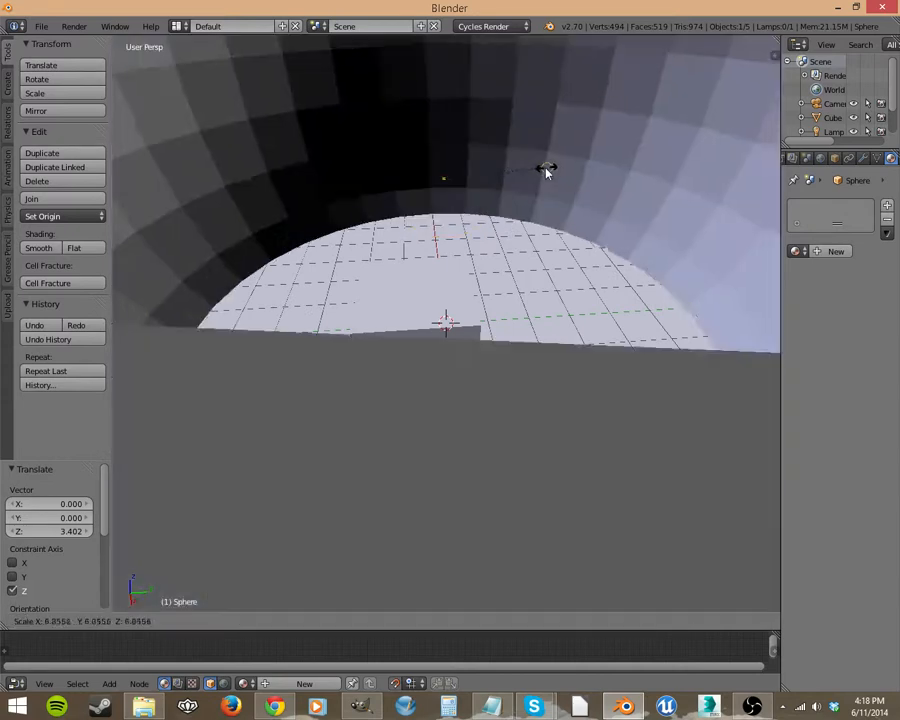
{"action": "key", "text": "Escape"}
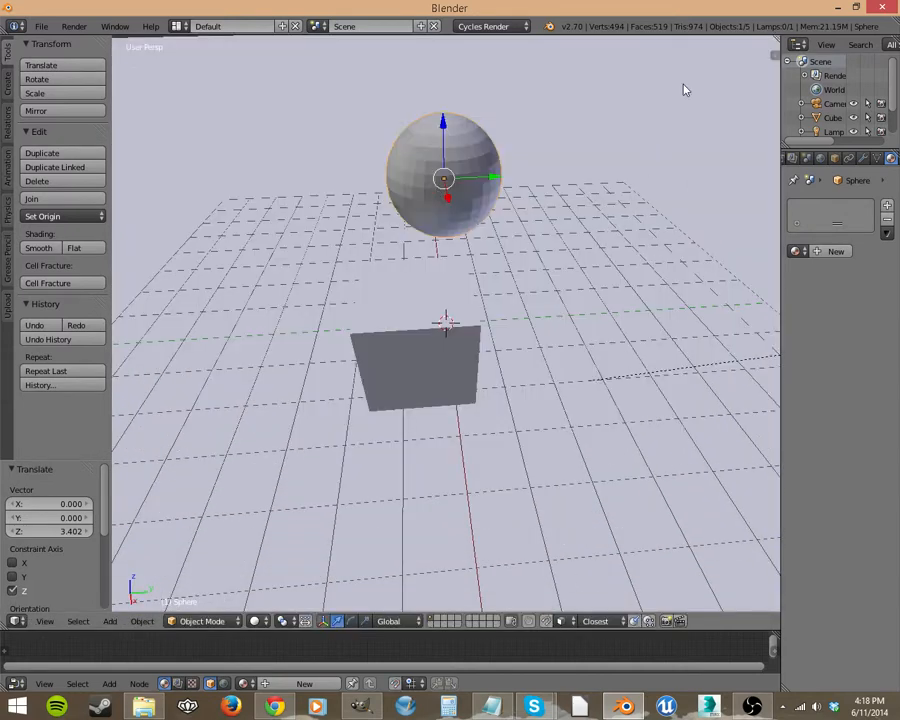
{"action": "key", "text": "s"}
{"action": "left_click", "coordinate": [530, 151]}
Move the sphere about 2.91 units along X and reposition it along Y near the cube, finishing with a shift of about -0.9.
{"action": "key", "text": "g"}
{"action": "key", "text": "x"}
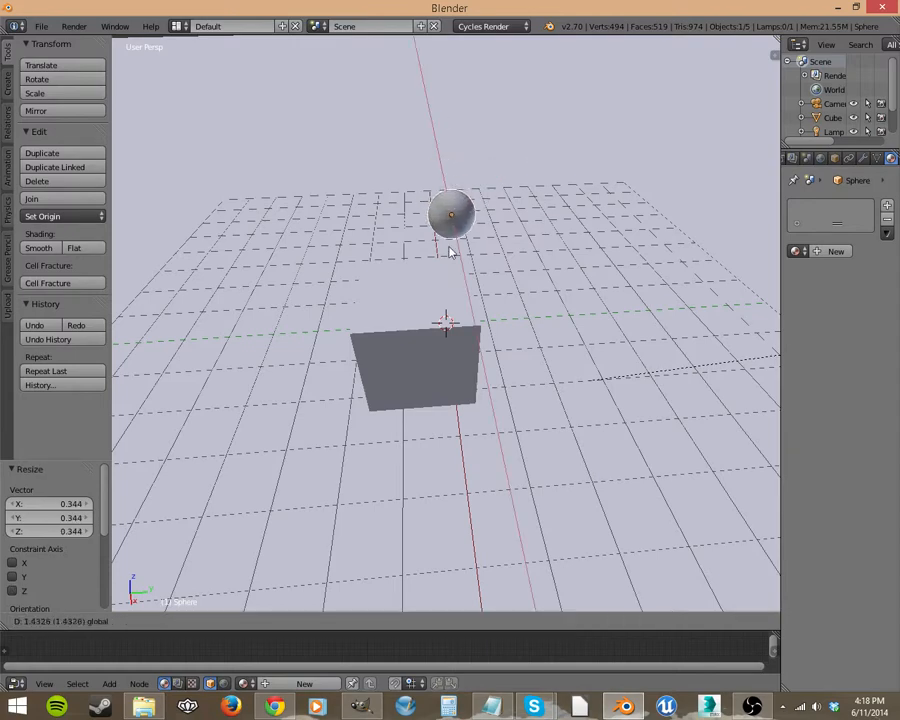
{"action": "left_click", "coordinate": [470, 300]}
{"action": "middle_click_drag", "start_coordinate": [470, 300], "coordinate": [643, 258]}
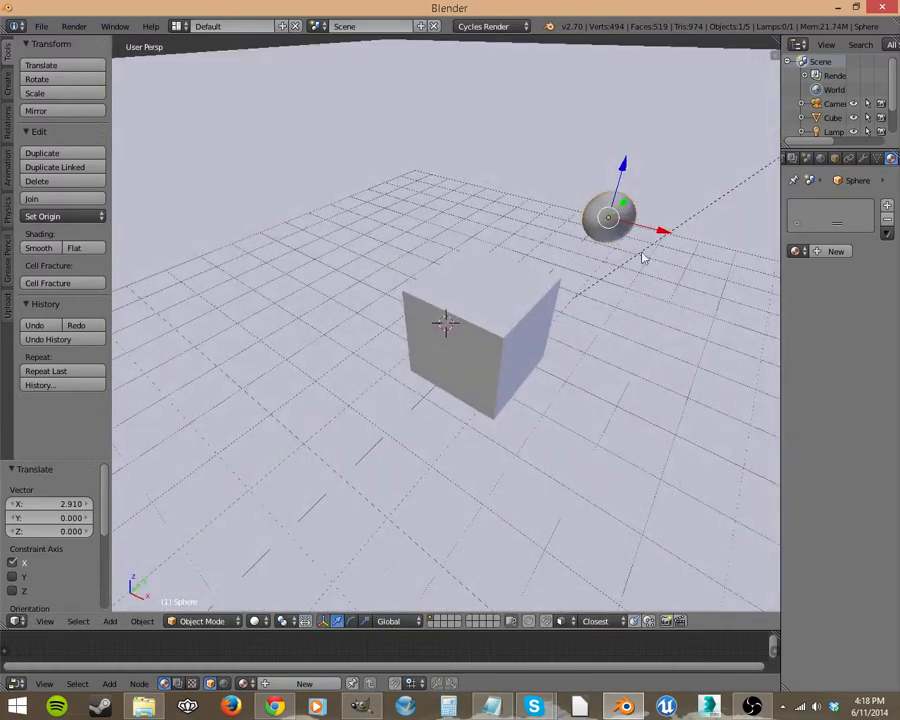
{"action": "key", "text": "g"}
{"action": "key", "text": "y"}
{"action": "left_click", "coordinate": [579, 179]}
{"action": "key", "text": "g"}
{"action": "key", "text": "y"}
{"action": "left_click", "coordinate": [515, 166]}
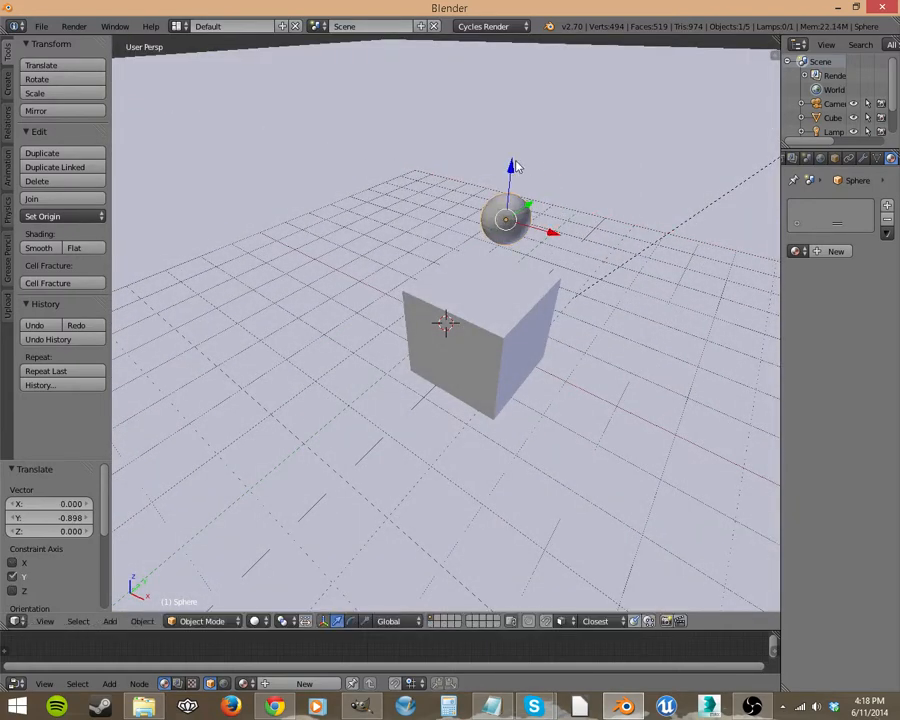
Lower the sphere about 0.592 along Z and view it above the cube in rendered shading.
{"action": "key", "text": "g"}
{"action": "key", "text": "z"}
{"action": "left_click", "coordinate": [524, 208]}
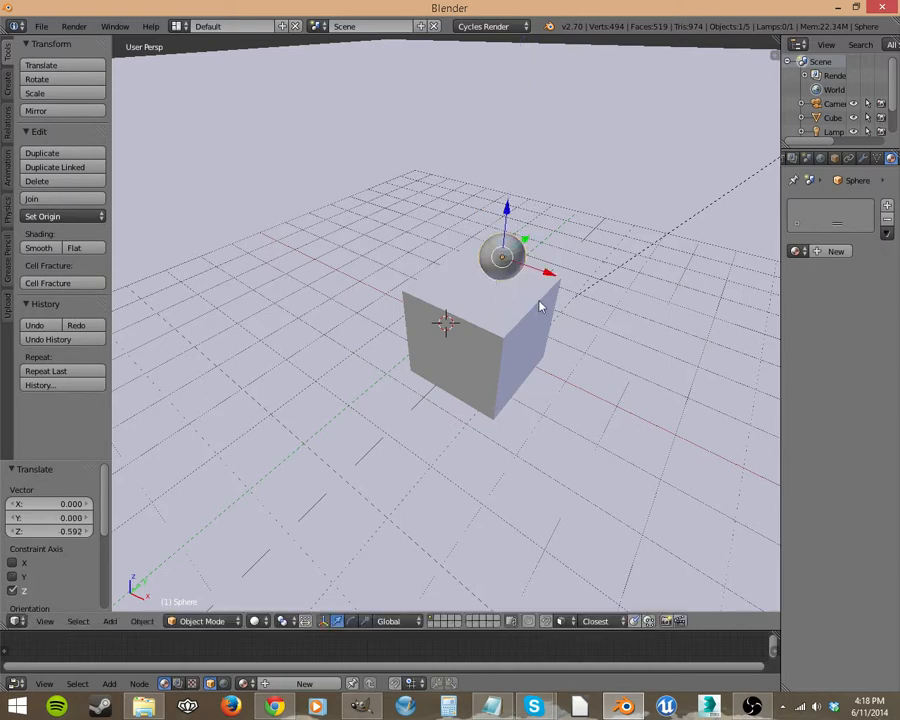
{"action": "key", "text": "shift+z"}
{"action": "middle_click_drag", "start_coordinate": [518, 348], "coordinate": [430, 343]}
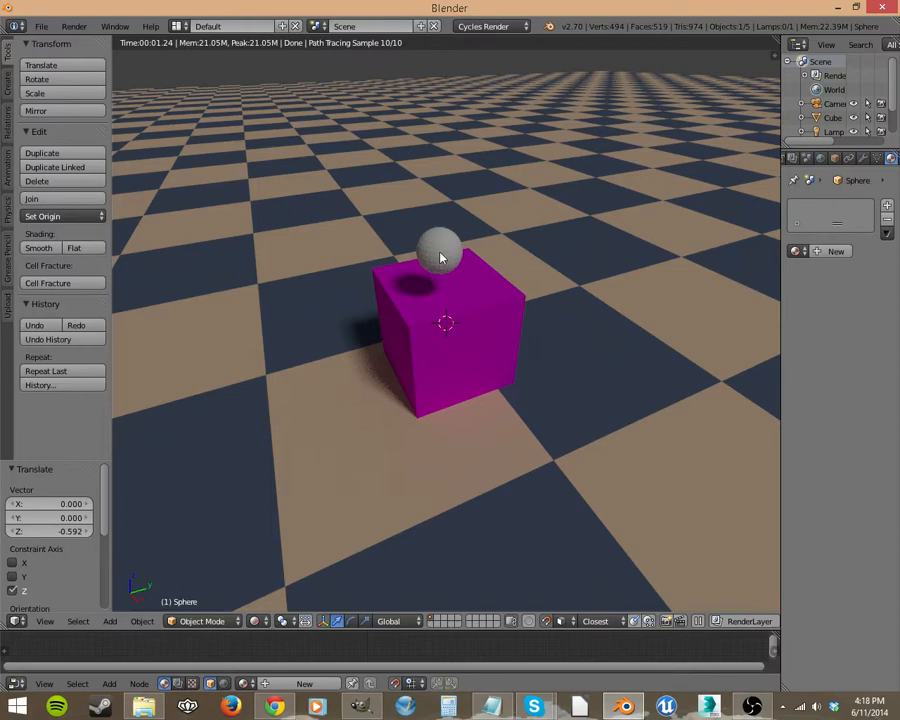
Snap the sphere onto the cube's top face, moving about -0.086 in X, -0.094 in Y and -0.465 in Z, and check the contact up close.
{"action": "key", "text": "g"}
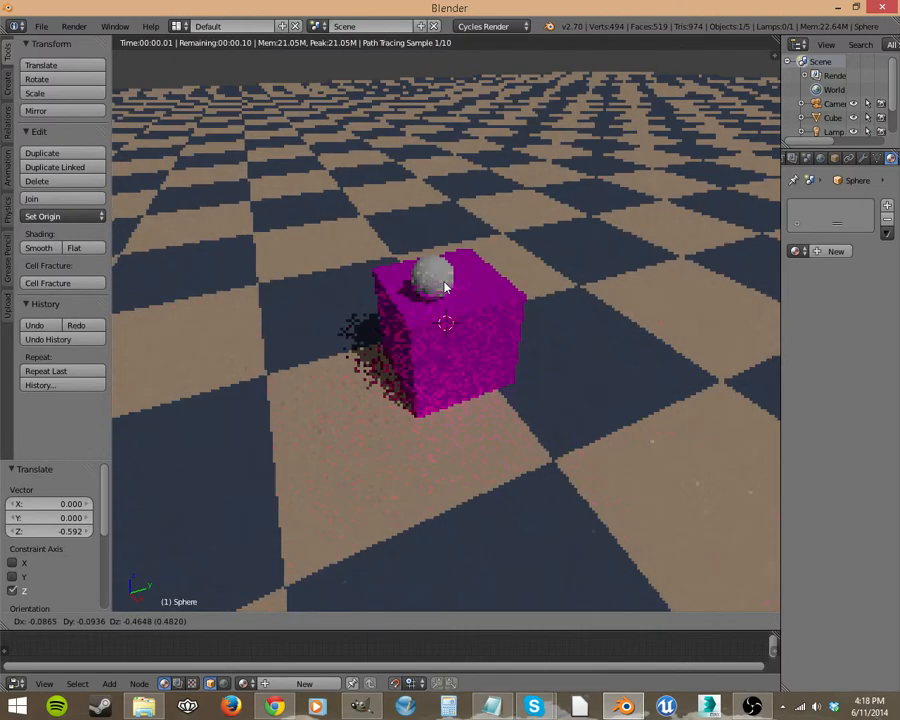
{"action": "left_click", "coordinate": [445, 287]}
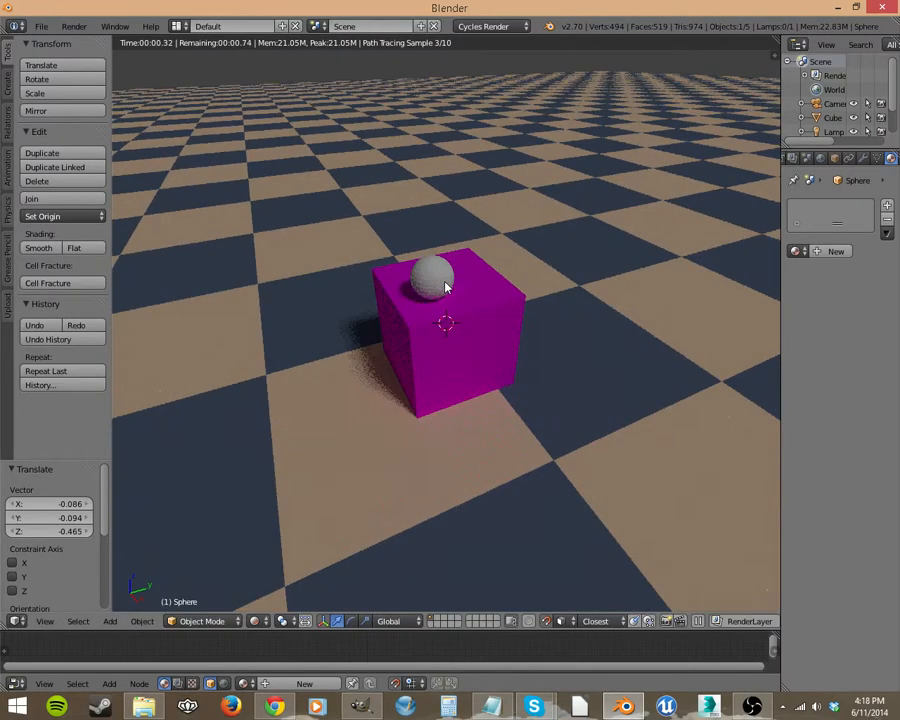
{"action": "scroll", "coordinate": [447, 335], "scroll_direction": "up", "scroll_amount": 6}
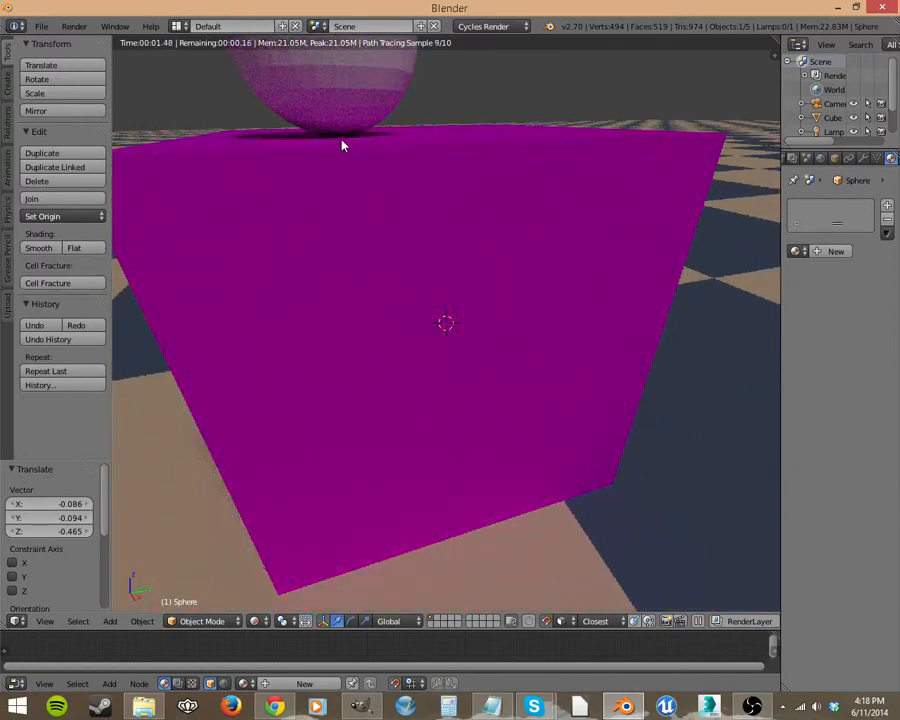
{"action": "scroll", "coordinate": [340, 145], "scroll_direction": "down", "scroll_amount": 5}
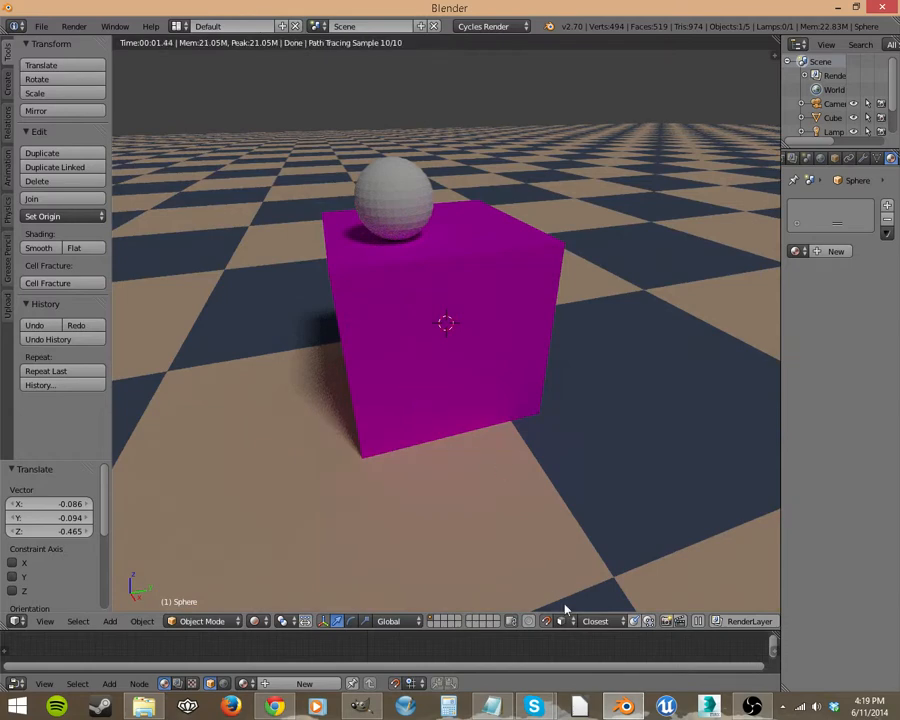
Set the snap element to Edge and snap the sphere to the cube's vertical edge, moving about 0.934 in X, 1.124 in Y and -0.971 in Z.
{"action": "left_click", "coordinate": [595, 622]}
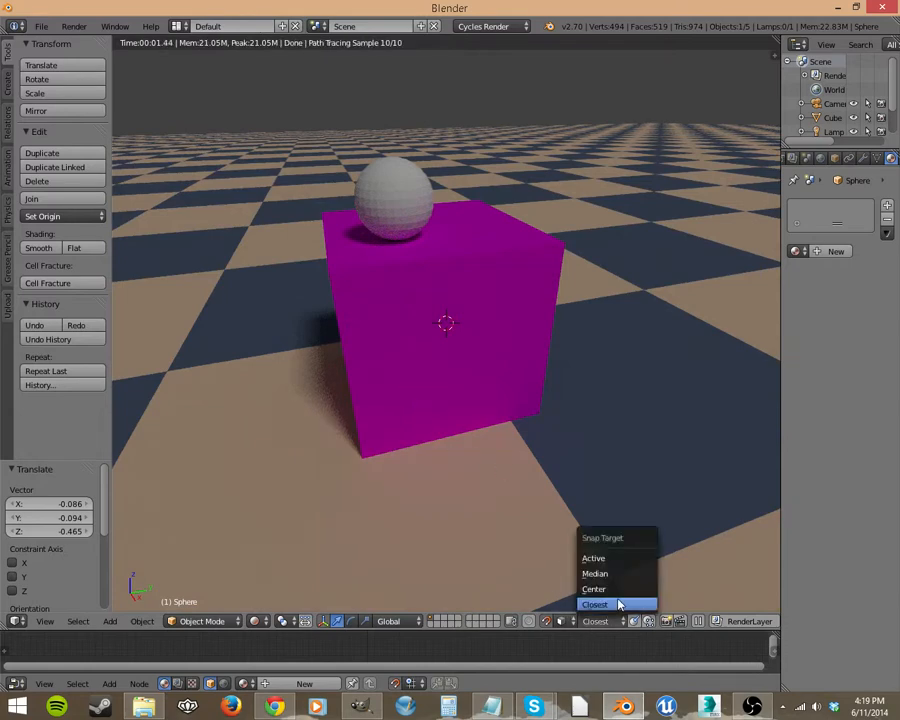
{"action": "left_click", "coordinate": [560, 621]}
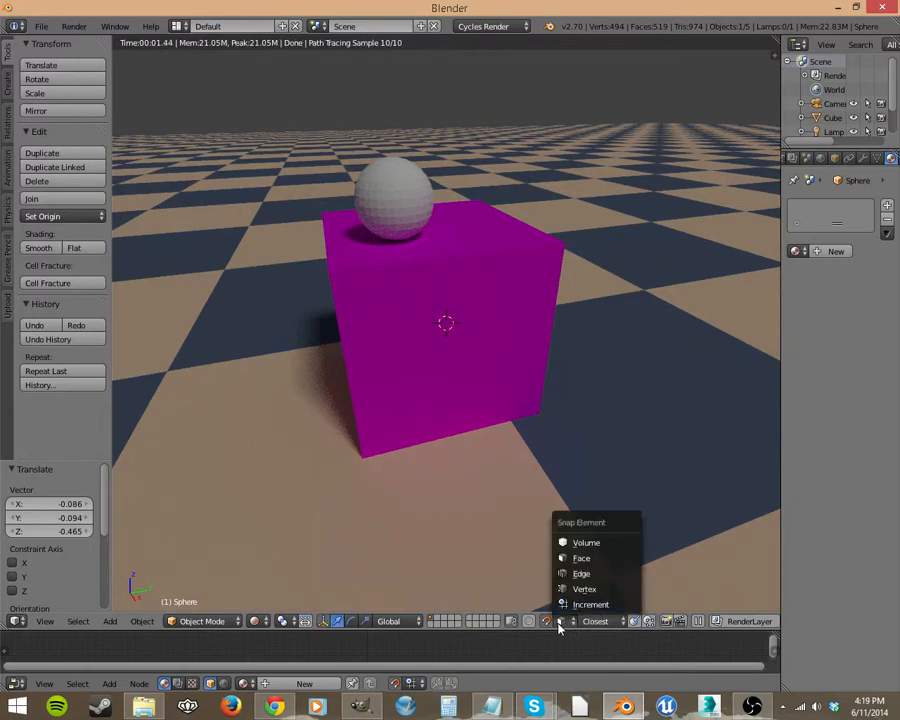
{"action": "left_click", "coordinate": [606, 572]}
{"action": "key", "text": "g"}
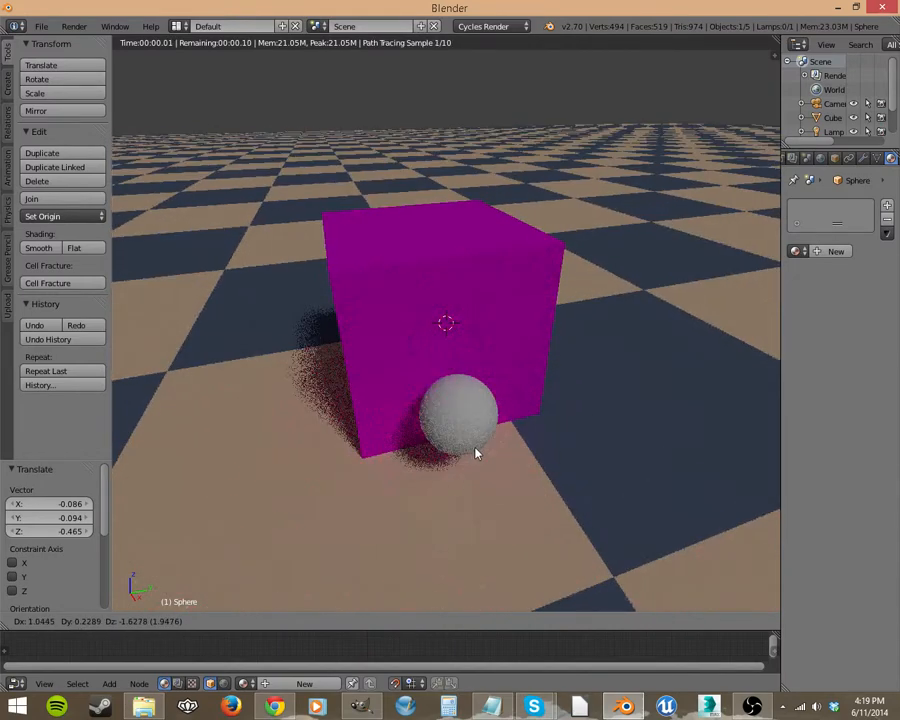
{"action": "left_click", "coordinate": [565, 368]}
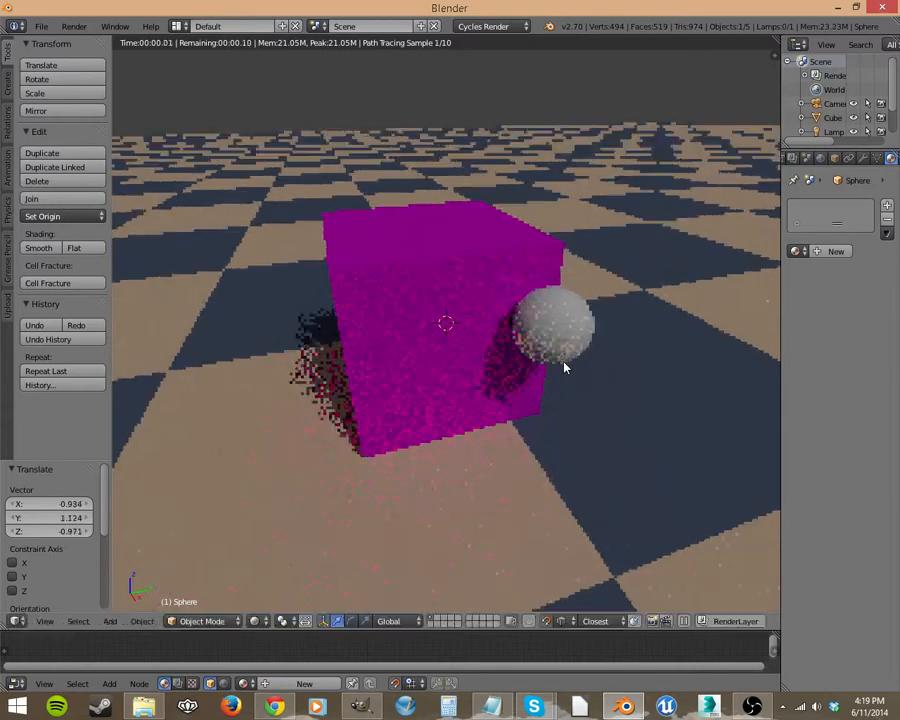
Change the snap element and move the sphere to the cube's opposite side, about -0.585 in X, -1.589 in Y and 0.144 in Z.
{"action": "left_click", "coordinate": [561, 621]}
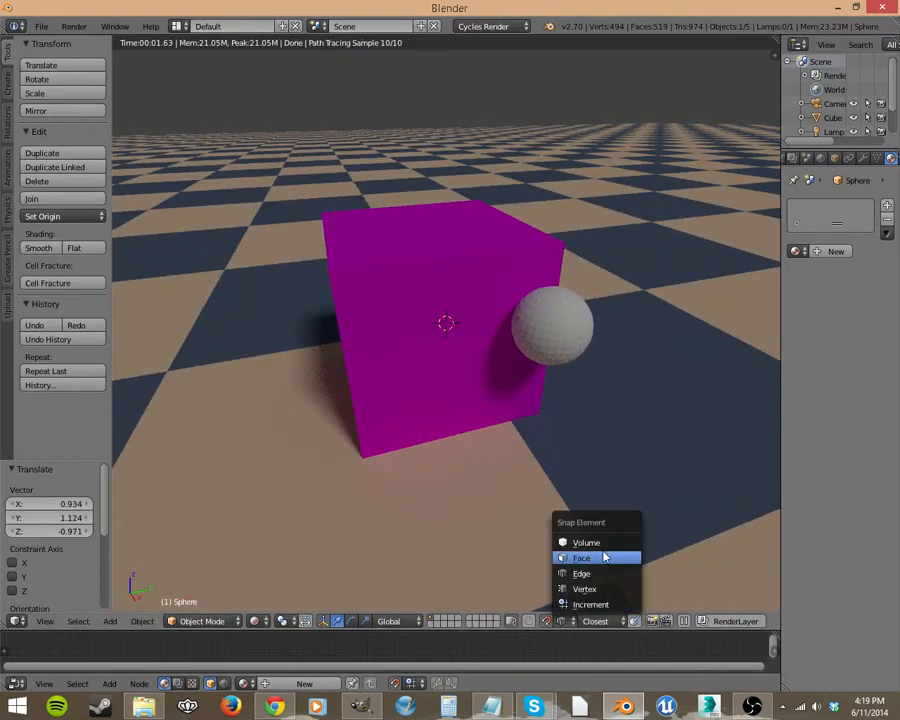
{"action": "left_click", "coordinate": [595, 604]}
{"action": "key", "text": "g"}
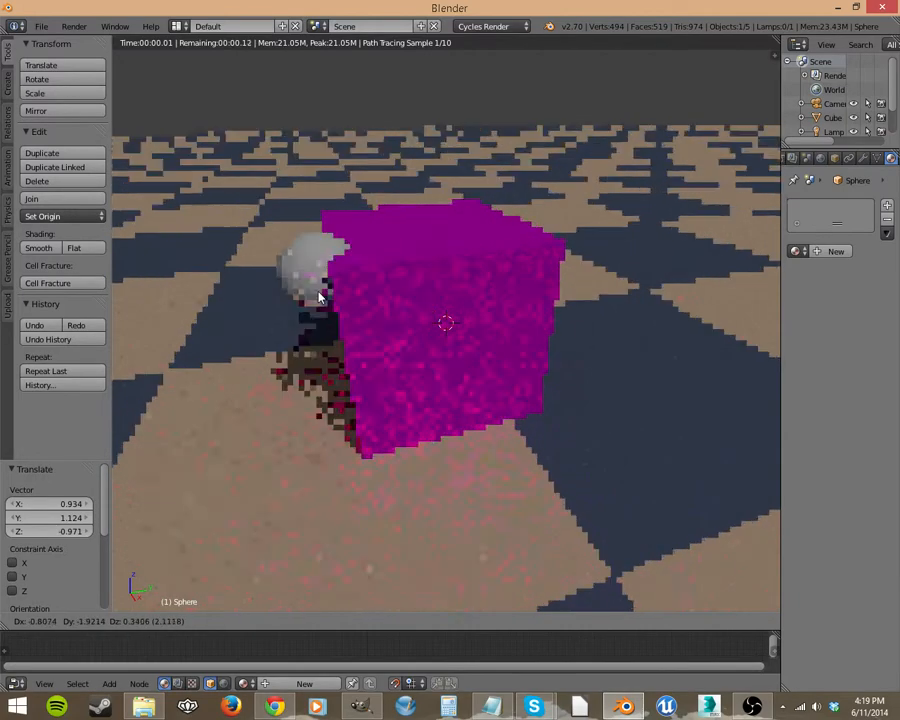
{"action": "left_click", "coordinate": [365, 321]}
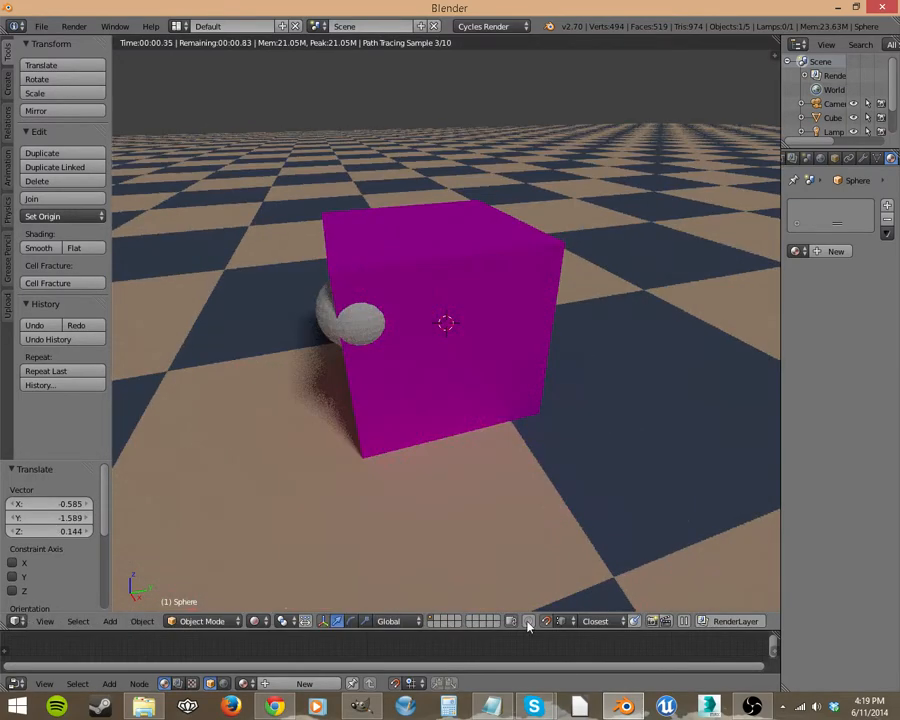
Set the snap element back to Face and shift the sphere about -0.071 along Z.
{"action": "left_click", "coordinate": [593, 621]}
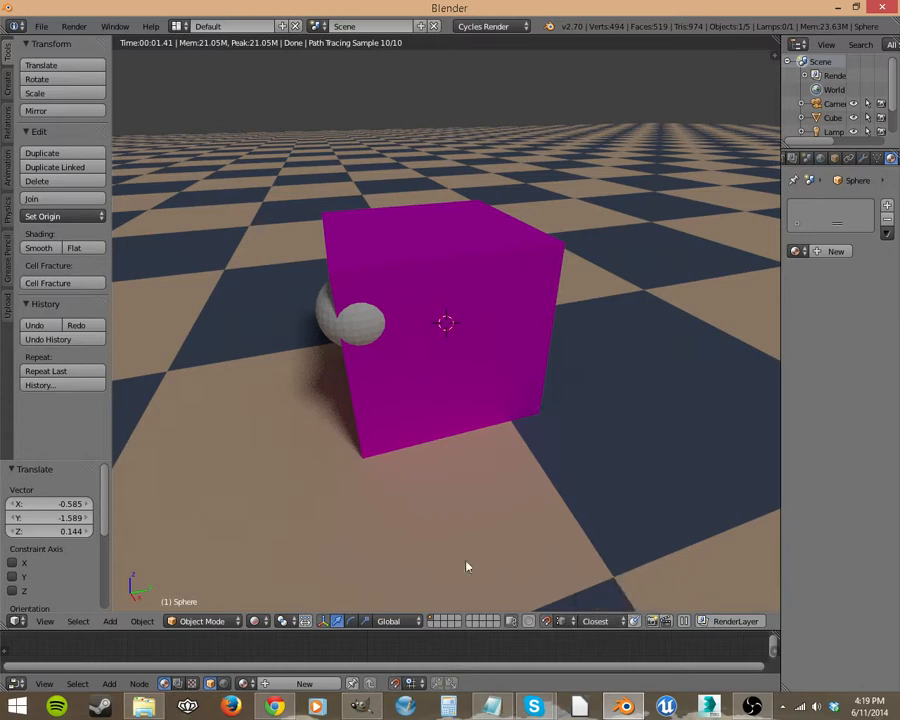
{"action": "left_click", "coordinate": [593, 621]}
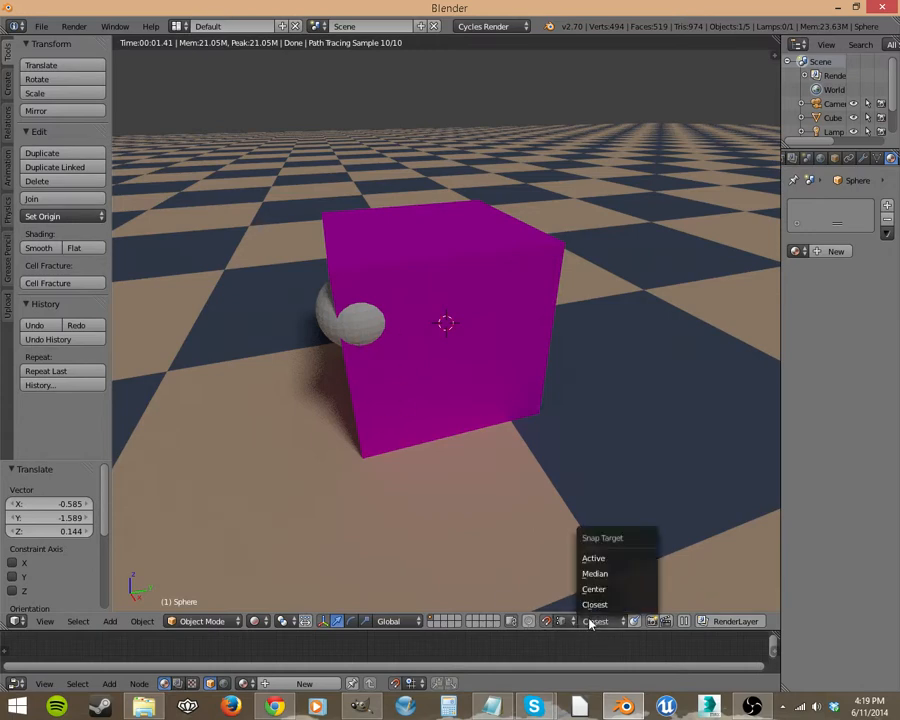
{"action": "left_click", "coordinate": [569, 623]}
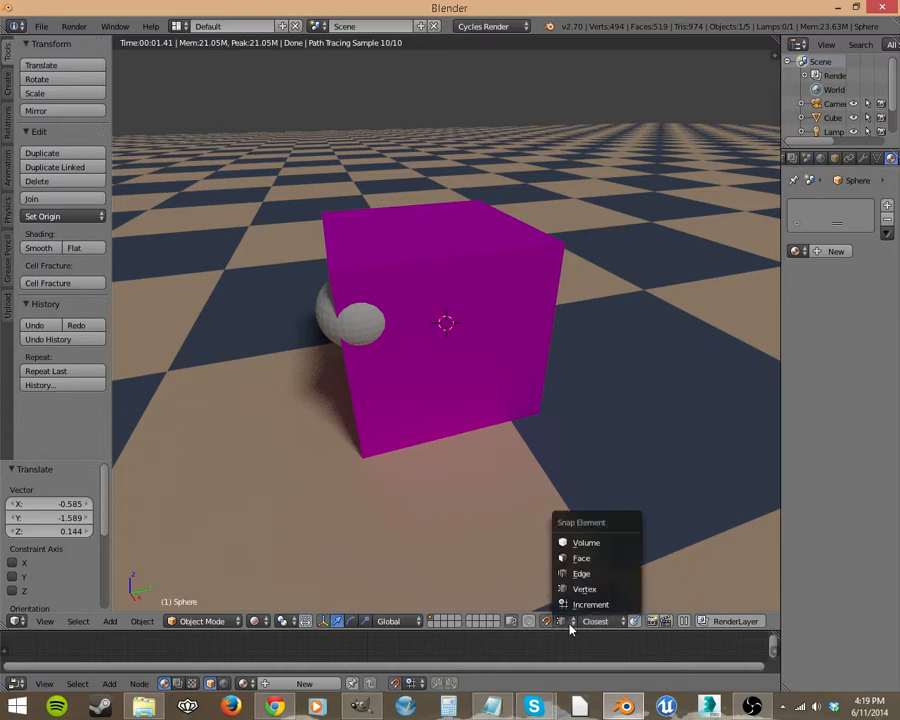
{"action": "left_click", "coordinate": [586, 574]}
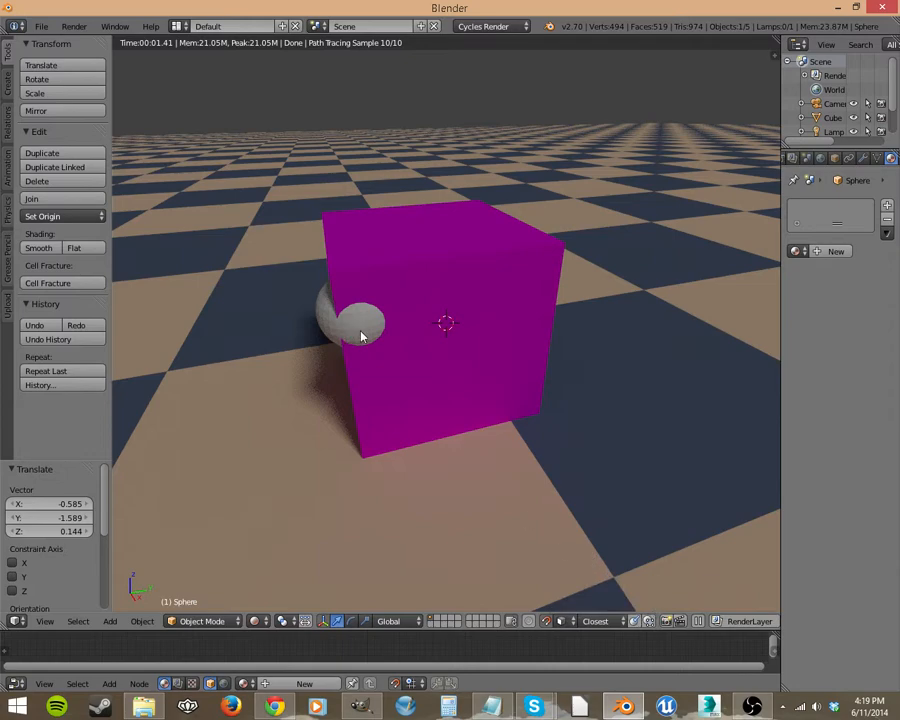
{"action": "key", "text": "g"}
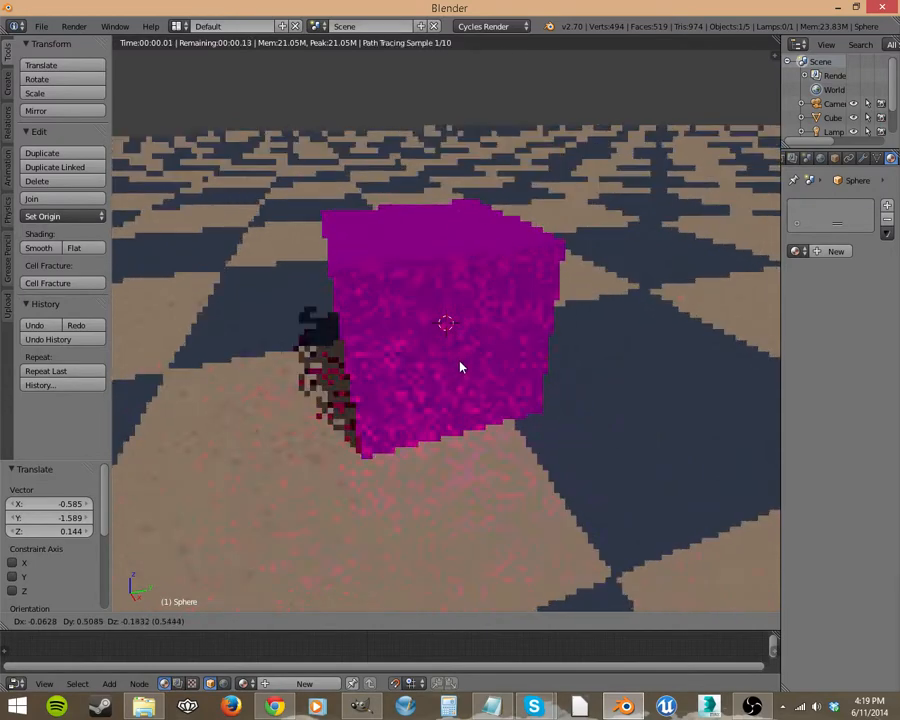
{"action": "key", "text": "z"}
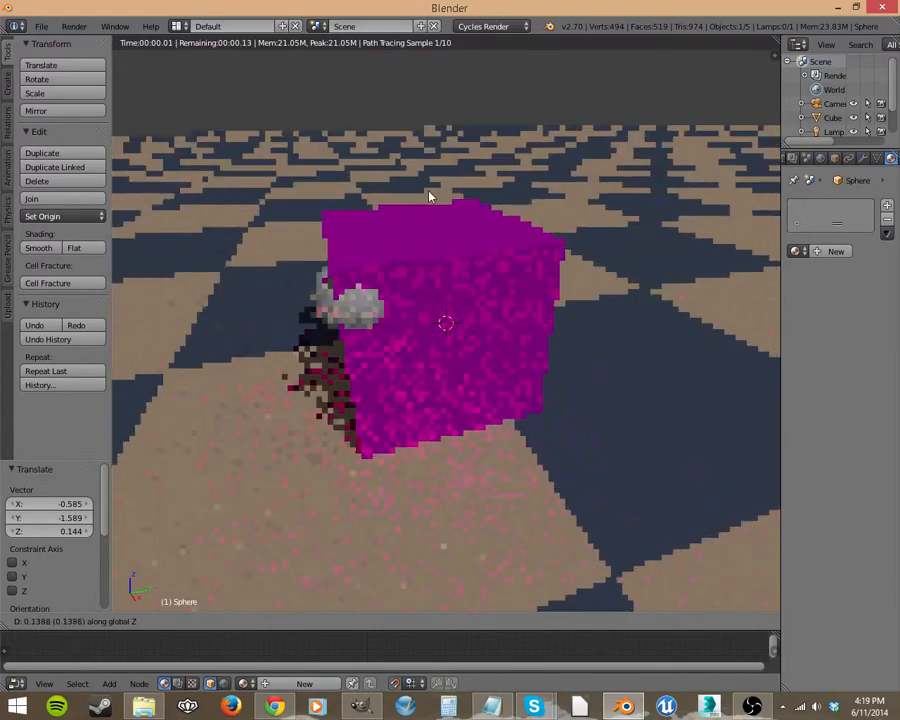
{"action": "left_click", "coordinate": [376, 240]}
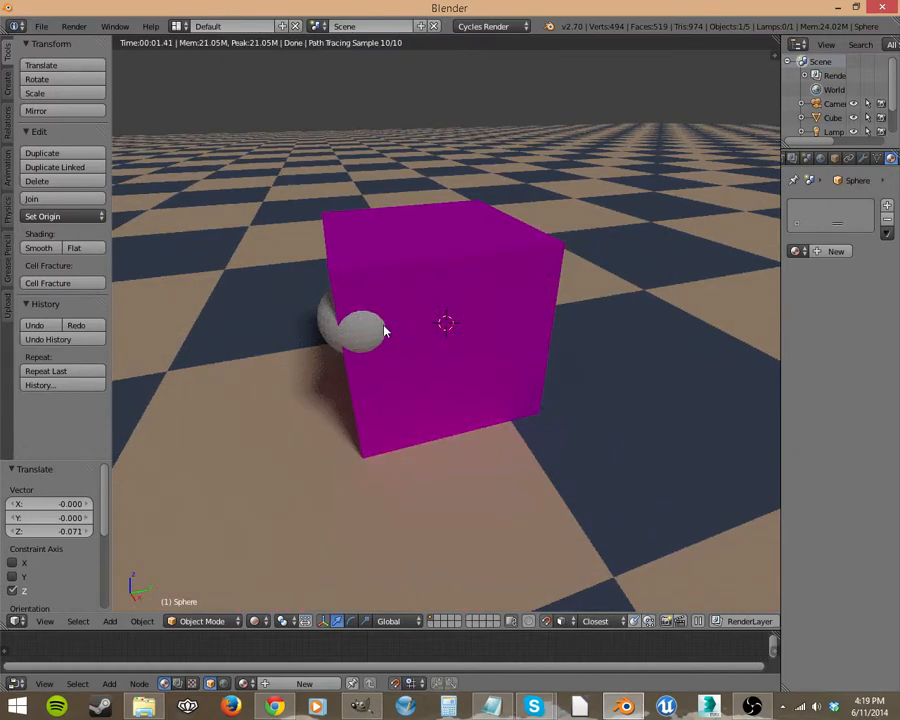
Snap the sphere onto the floor beside the cube and reposition it there by about 0.650 in X and -0.312 in Y.
{"action": "key", "text": "g"}
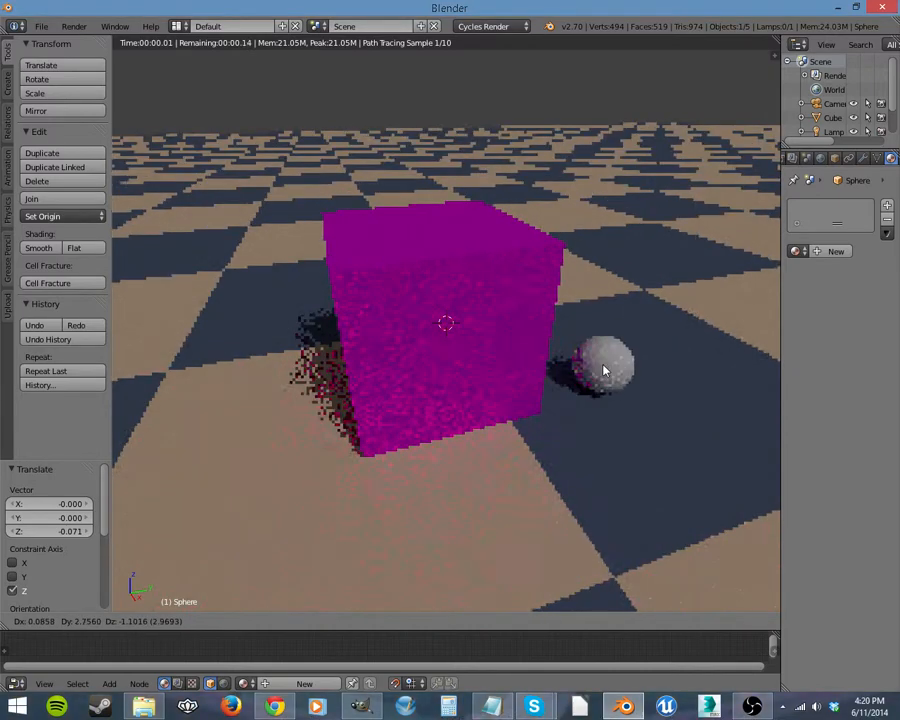
{"action": "left_click", "coordinate": [603, 429]}
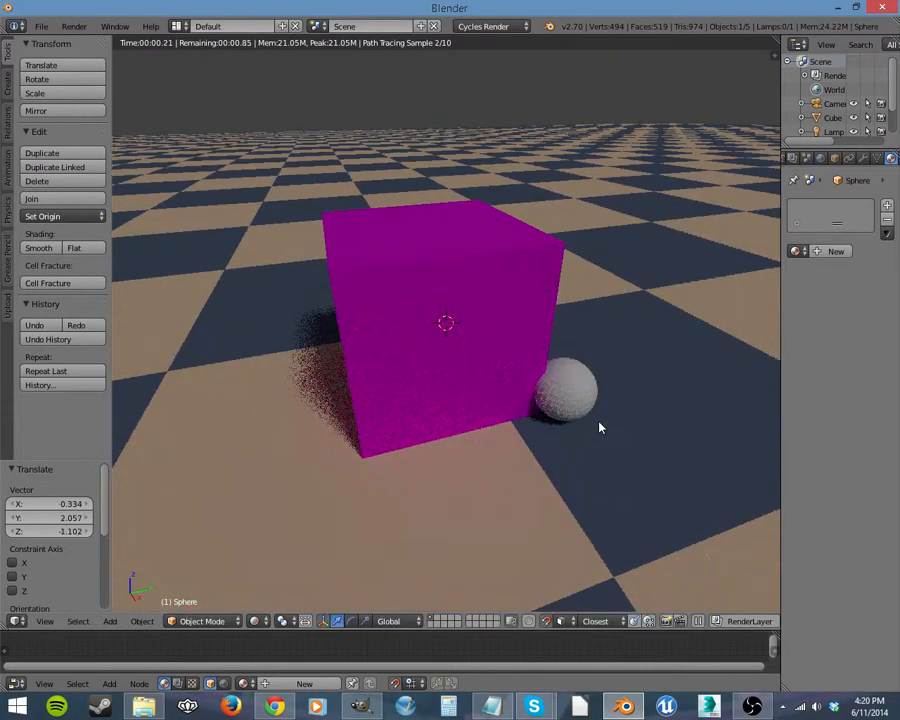
{"action": "key", "text": "g"}
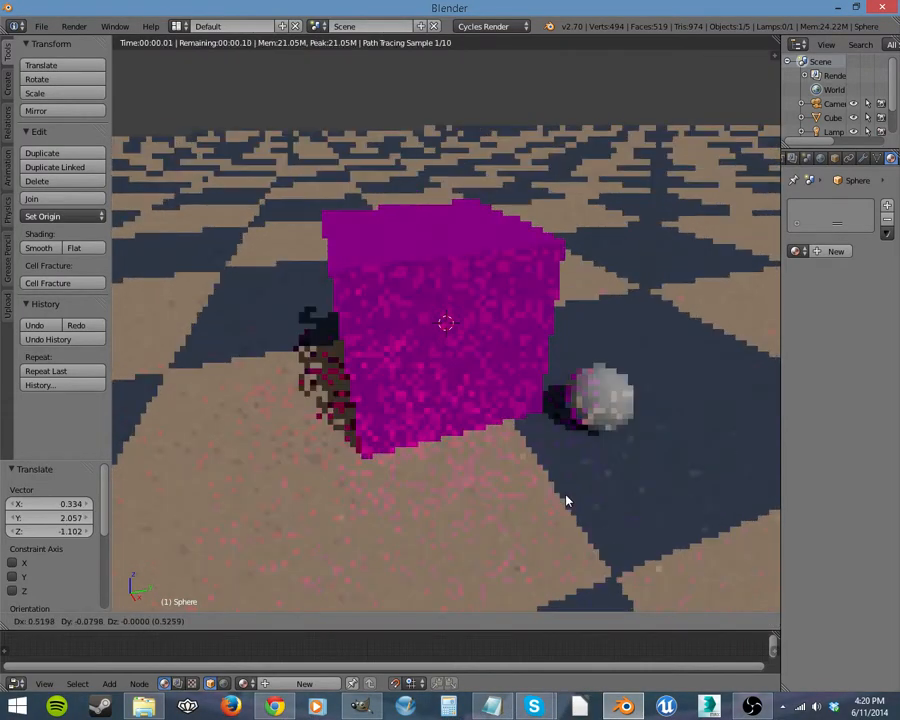
{"action": "left_click", "coordinate": [560, 506]}
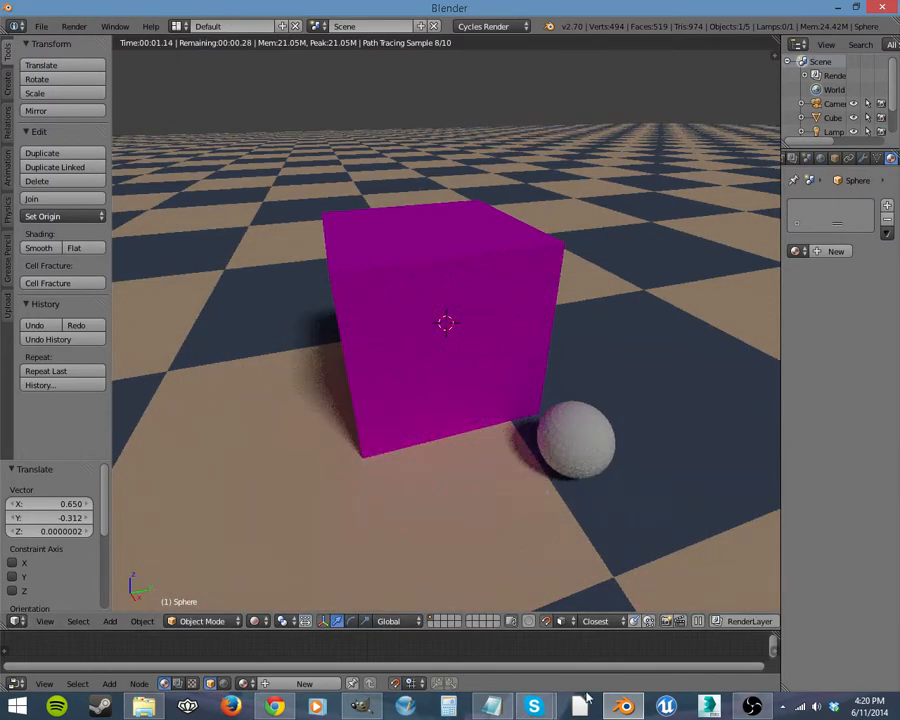
Set the snap target to Center and snap the sphere onto the cube's top face, moving about -1.596 in X, -0.996 in Y and 1.656 in Z.
{"action": "left_click", "coordinate": [597, 621]}
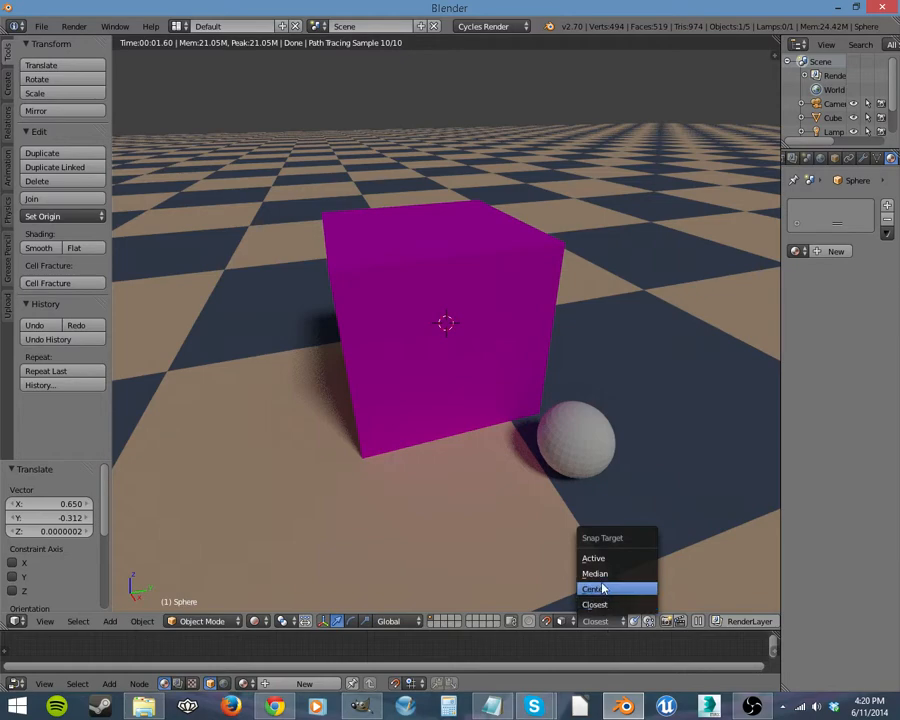
{"action": "left_click", "coordinate": [602, 590]}
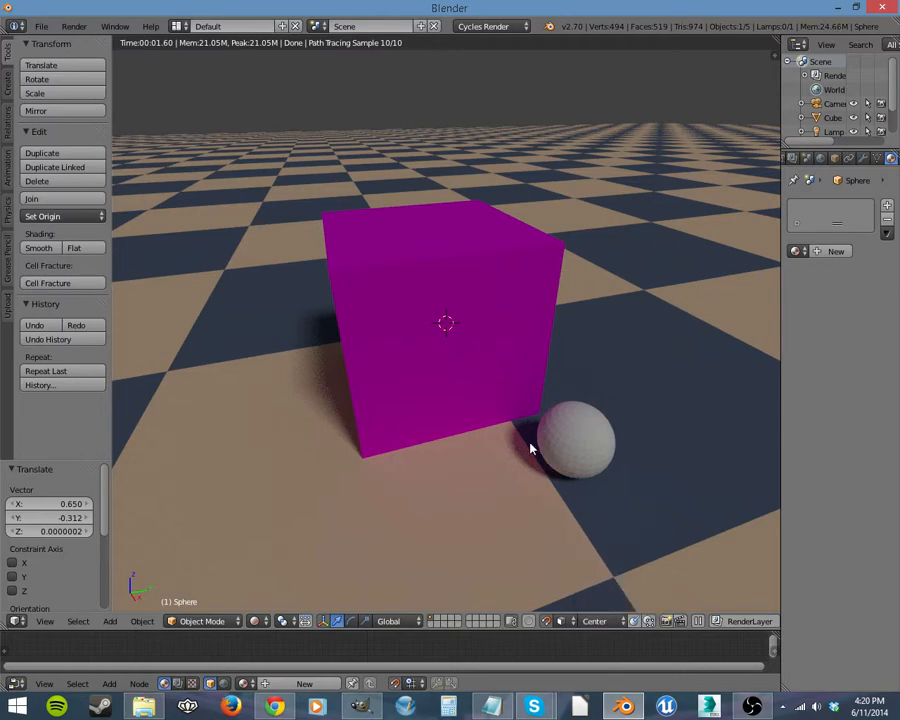
{"action": "key", "text": "g"}
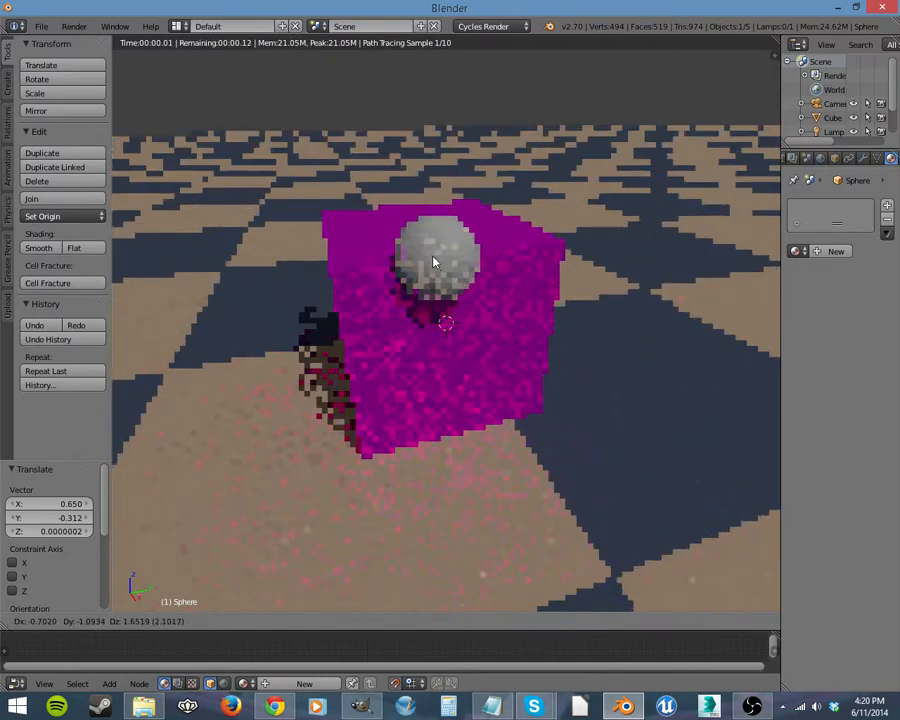
{"action": "left_click", "coordinate": [421, 233]}
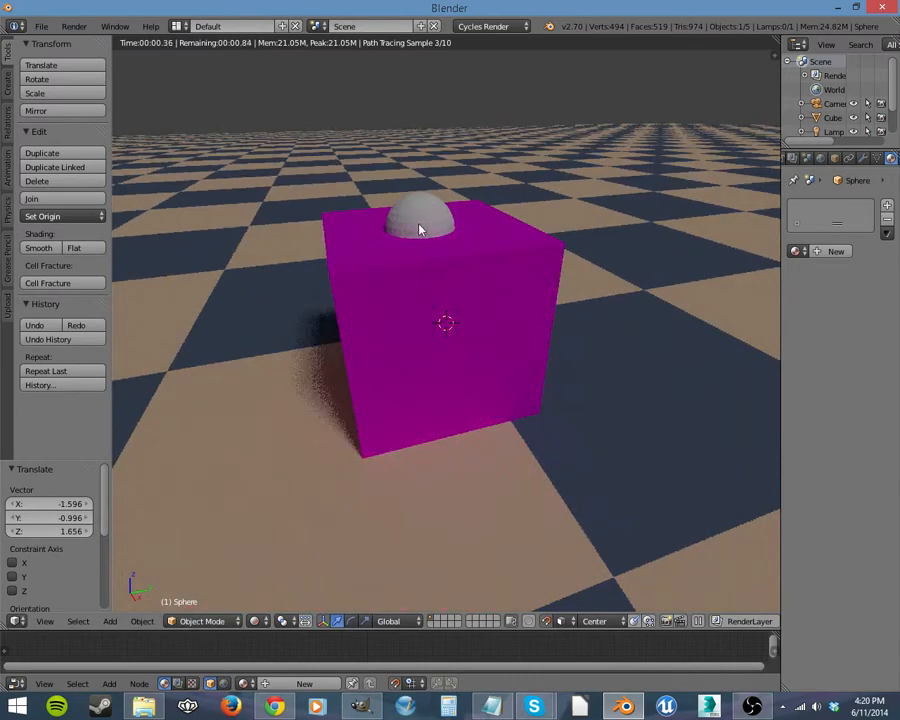
Snap the sphere's center onto the cube's front face, moving about 0.894 in X and -0.893 in Z, and inspect it up close.
{"action": "left_click", "coordinate": [596, 620]}
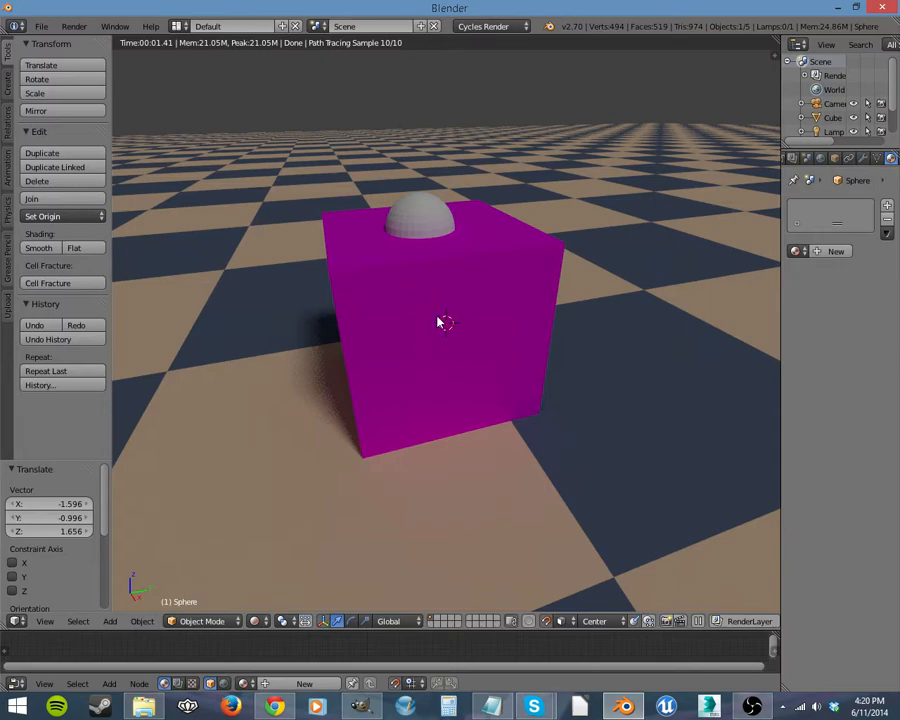
{"action": "key", "text": "g"}
{"action": "left_click", "coordinate": [450, 355]}
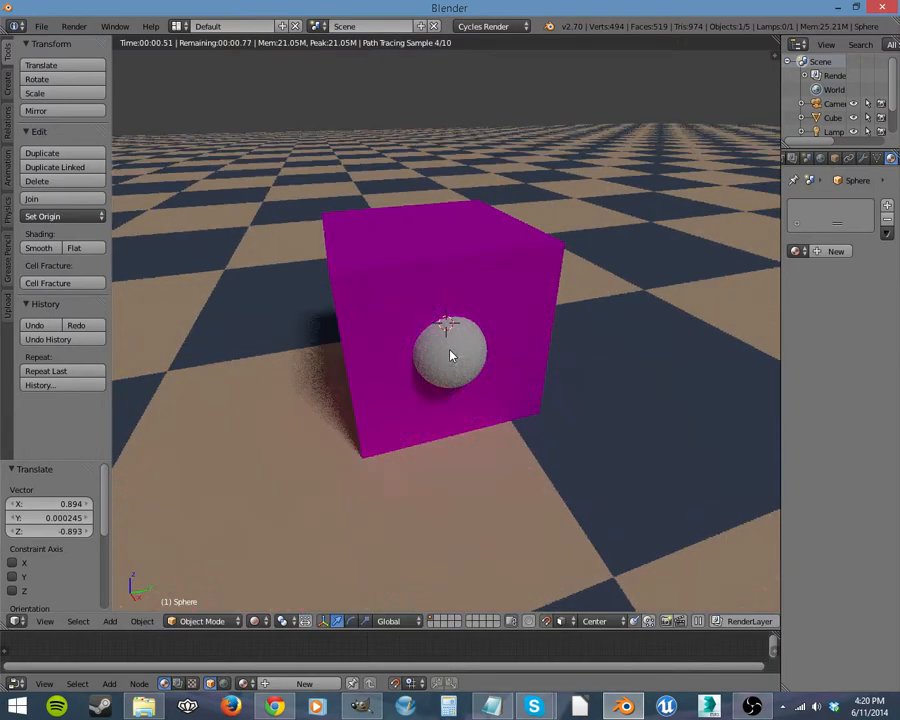
{"action": "scroll", "coordinate": [468, 385], "scroll_direction": "up", "scroll_amount": 8}
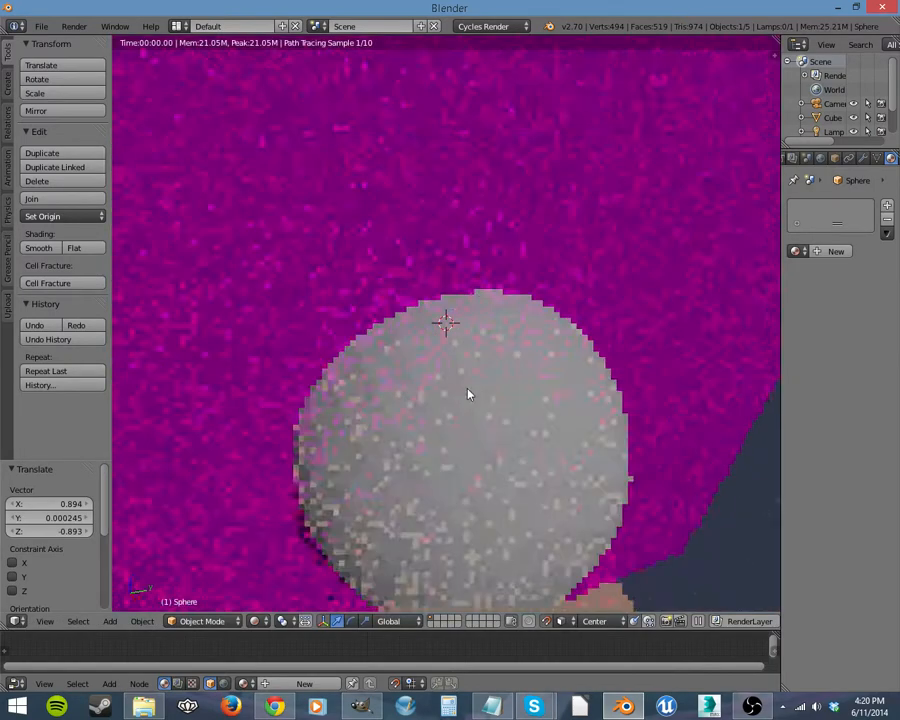
{"action": "scroll", "coordinate": [480, 430], "scroll_direction": "down", "scroll_amount": 5}
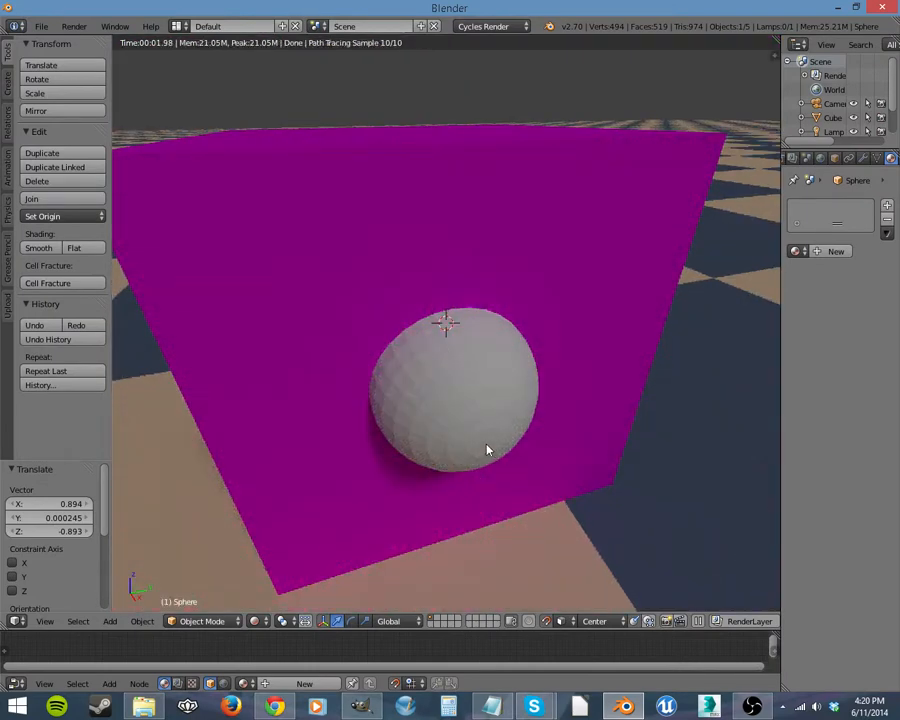
Snap the sphere back onto the cube's top face, moving about -0.586 in X, -0.139 in Y and 0.893 in Z, and view it from above.
{"action": "key", "text": "g"}
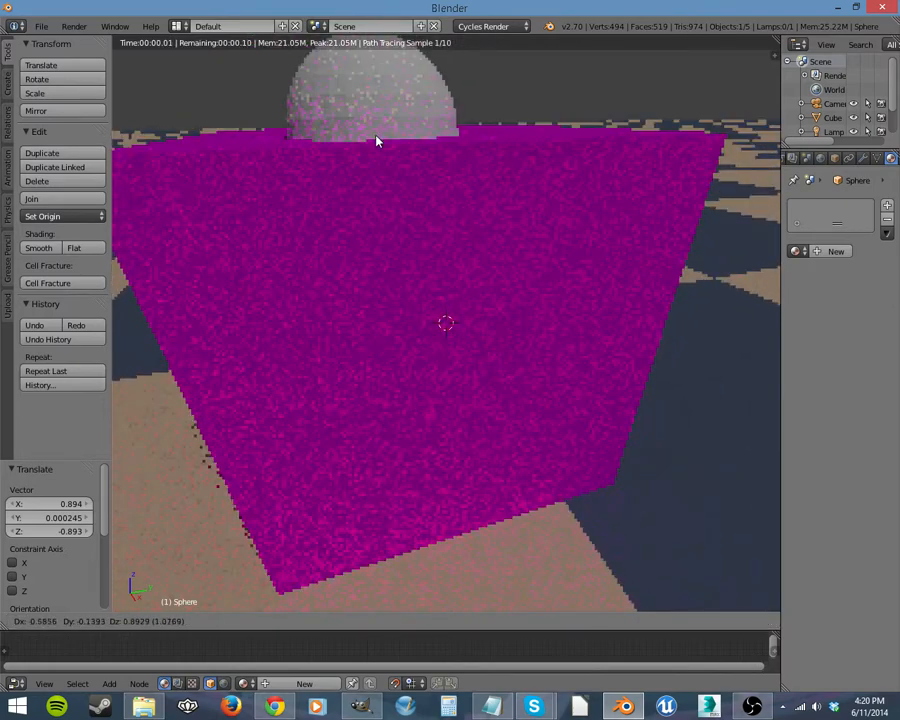
{"action": "left_click", "coordinate": [374, 139]}
{"action": "middle_click_drag", "start_coordinate": [402, 196], "coordinate": [402, 245]}
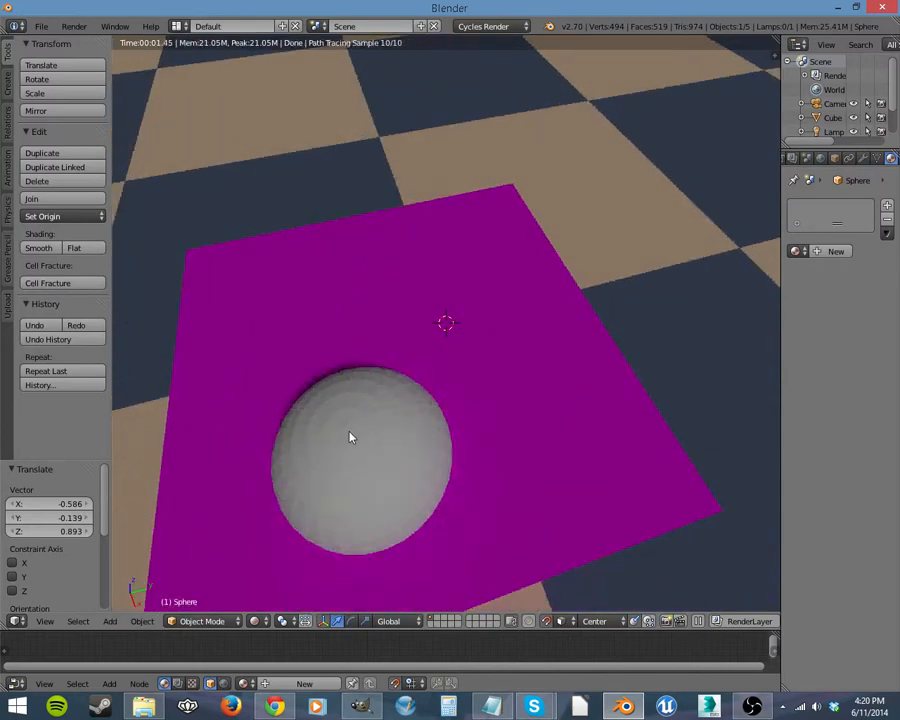
{"action": "middle_click_drag", "start_coordinate": [355, 437], "coordinate": [354, 434]}
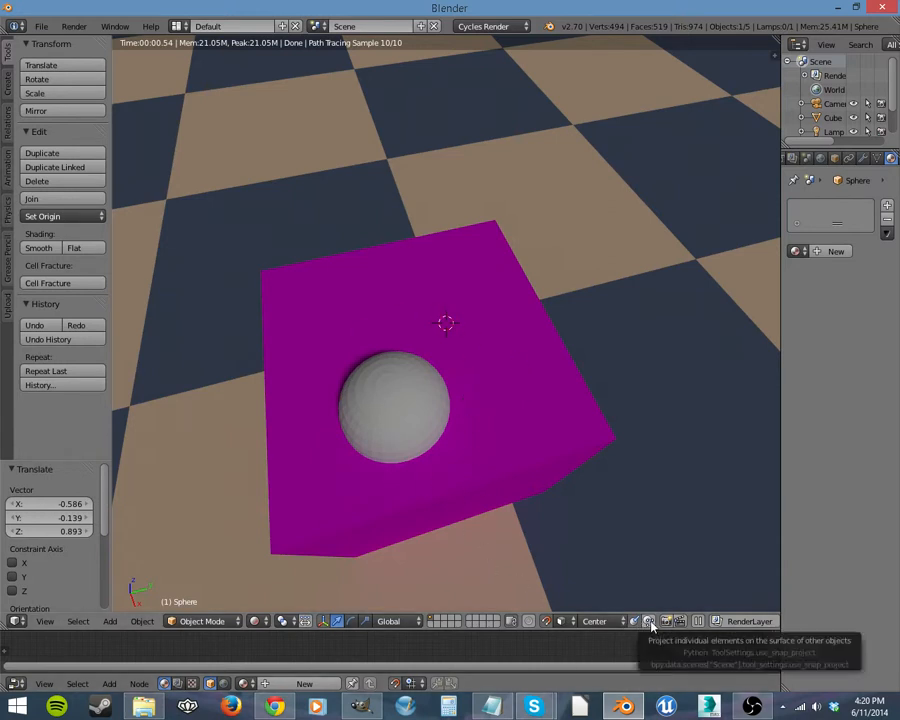
Snap the sphere's center onto the cube's front face (about 0.640, 0.211, -0.696) and back onto its top face (about -0.812, -0.096, 0.765).
{"action": "middle_click_drag", "start_coordinate": [450, 500], "coordinate": [460, 444]}
{"action": "key", "text": "g"}
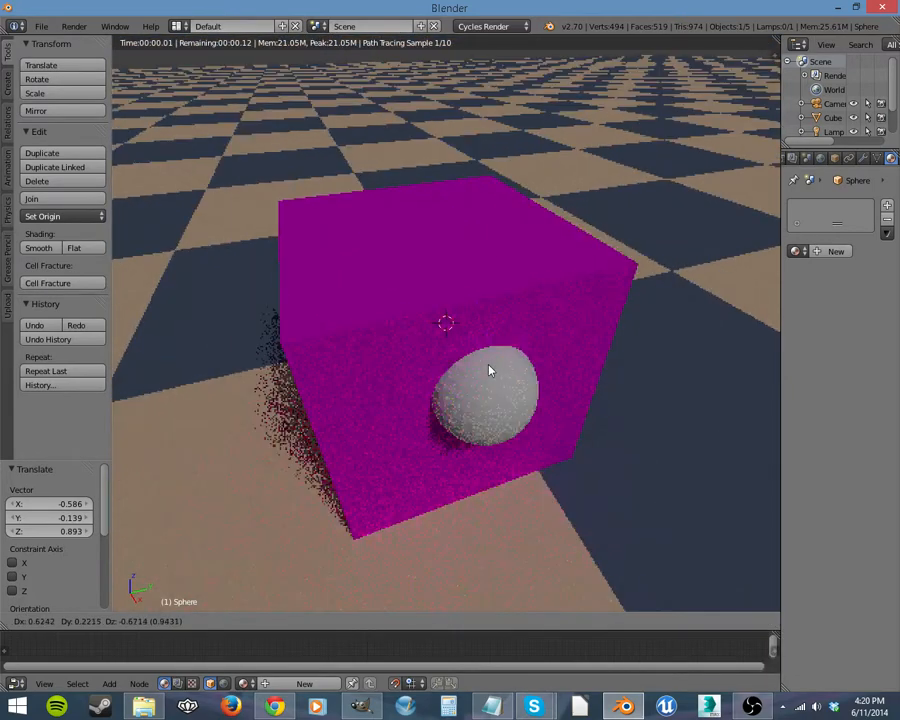
{"action": "left_click", "coordinate": [490, 370]}
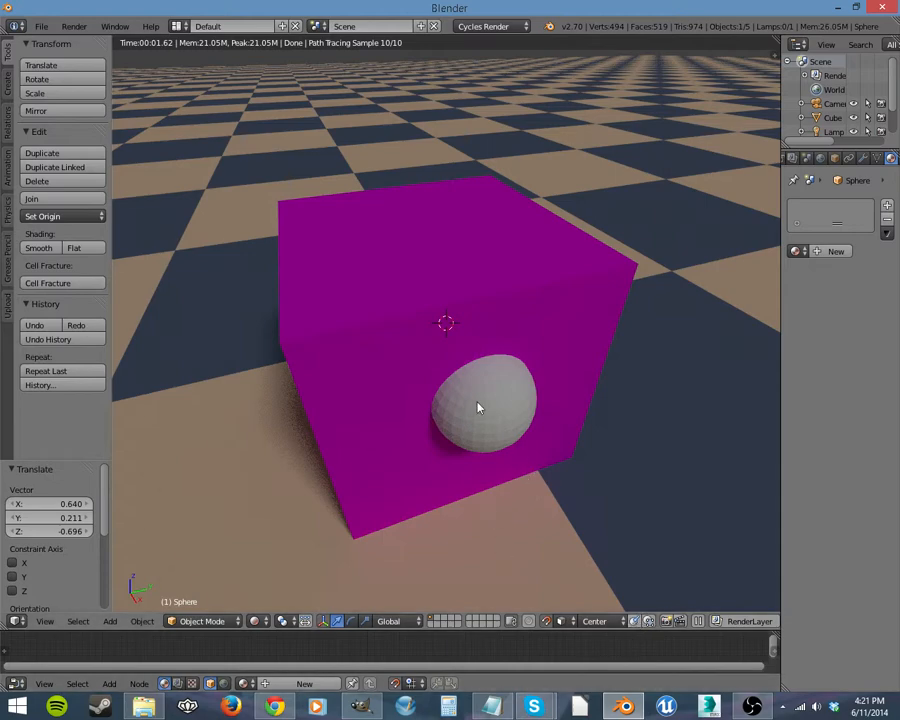
{"action": "key", "text": "g"}
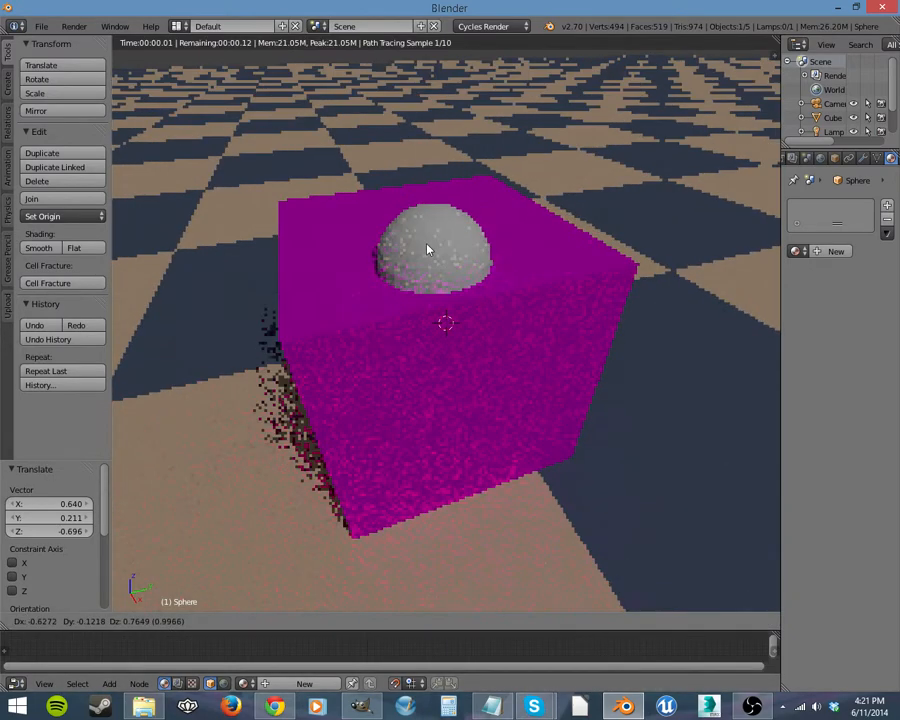
{"action": "left_click", "coordinate": [424, 242]}
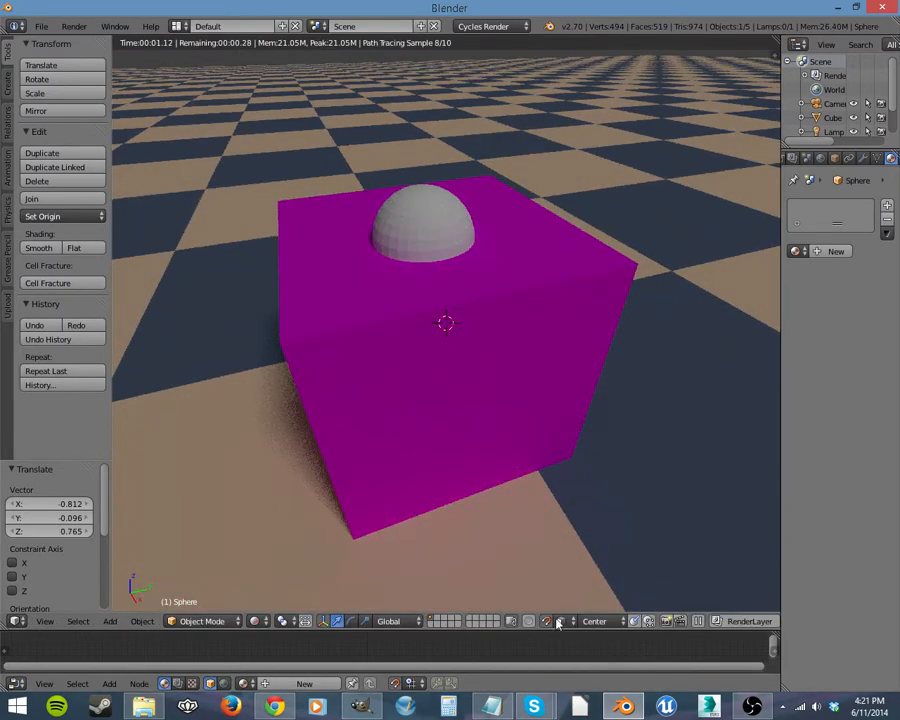
Open the recent file face 2.blend and view the head model.
{"action": "left_click", "coordinate": [41, 26]}
{"action": "mouse_move", "coordinate": [58, 76]}
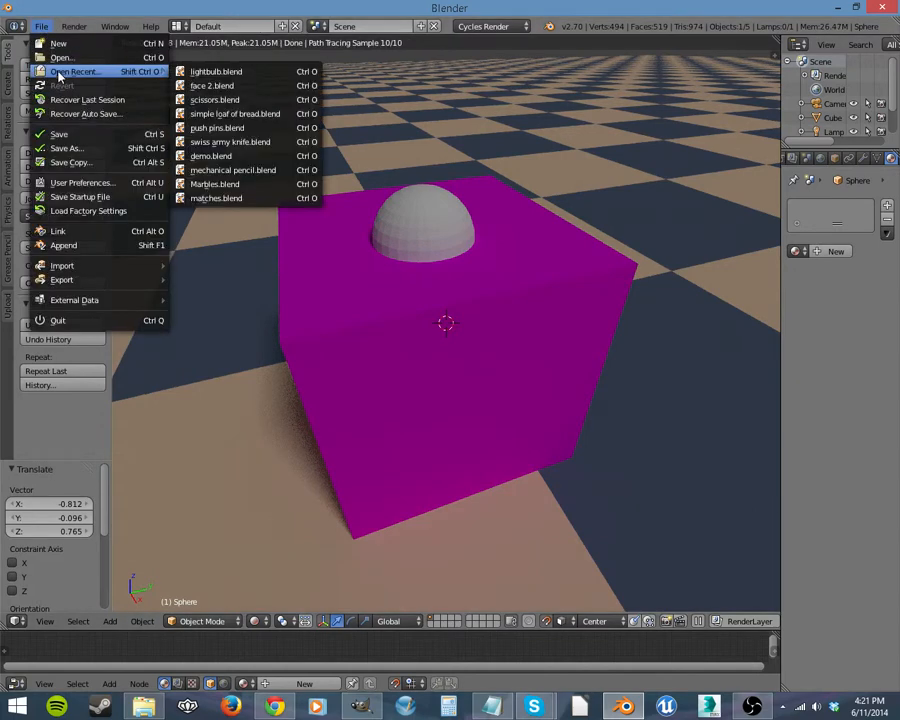
{"action": "left_click", "coordinate": [221, 86]}
{"action": "middle_click_drag", "start_coordinate": [479, 417], "coordinate": [458, 418]}
Raise the head's Subdivision Surface view level to 4 and inspect the head from both sides.
{"action": "left_click", "coordinate": [832, 472]}
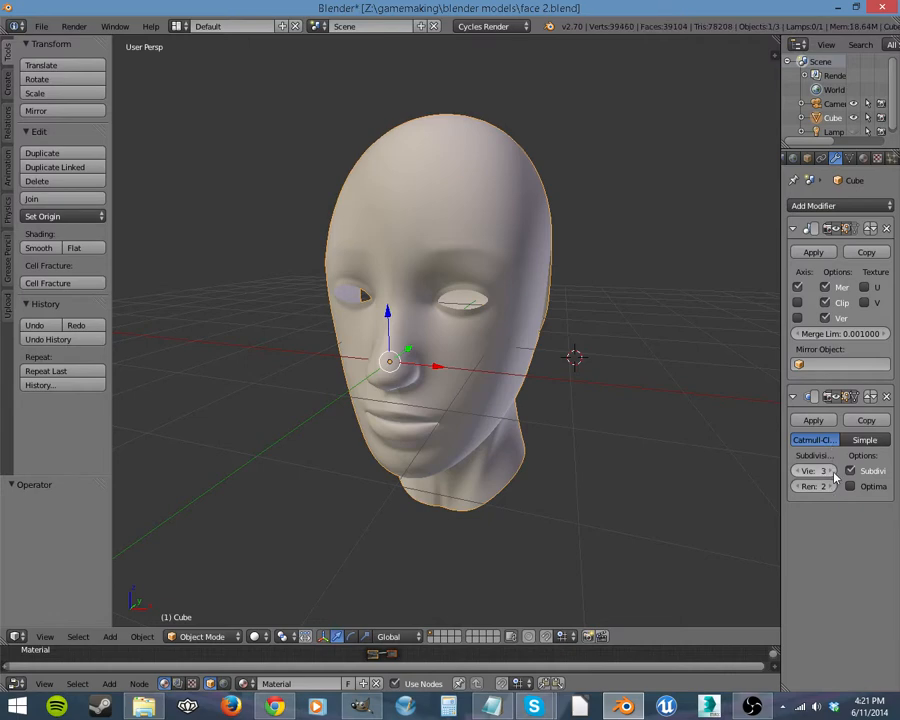
{"action": "left_click", "coordinate": [834, 473]}
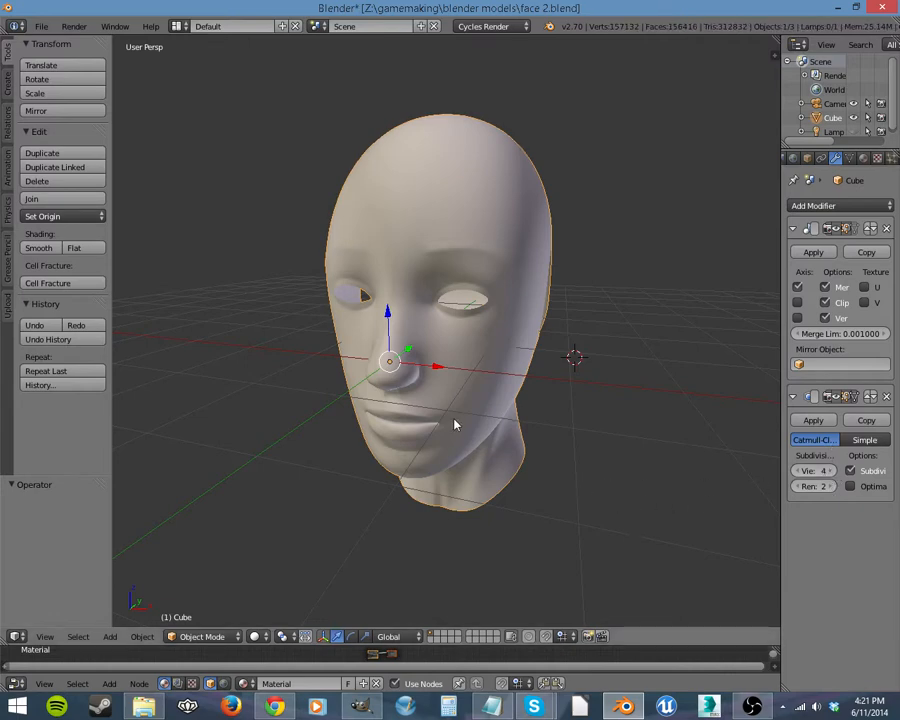
{"action": "middle_click_drag", "start_coordinate": [455, 425], "coordinate": [566, 404]}
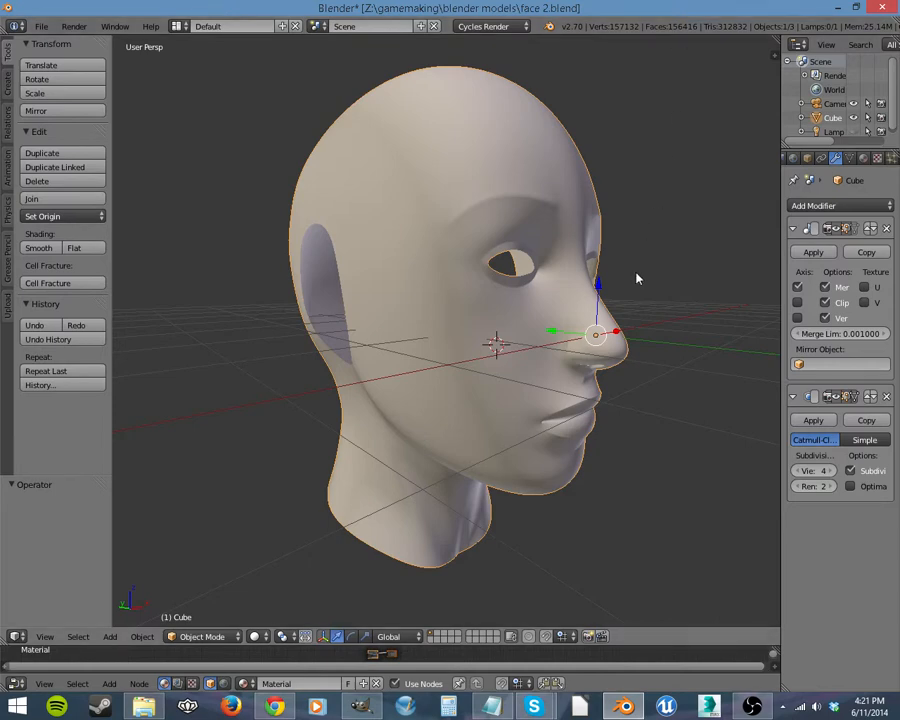
{"action": "middle_click_drag", "start_coordinate": [495, 333], "coordinate": [394, 349]}
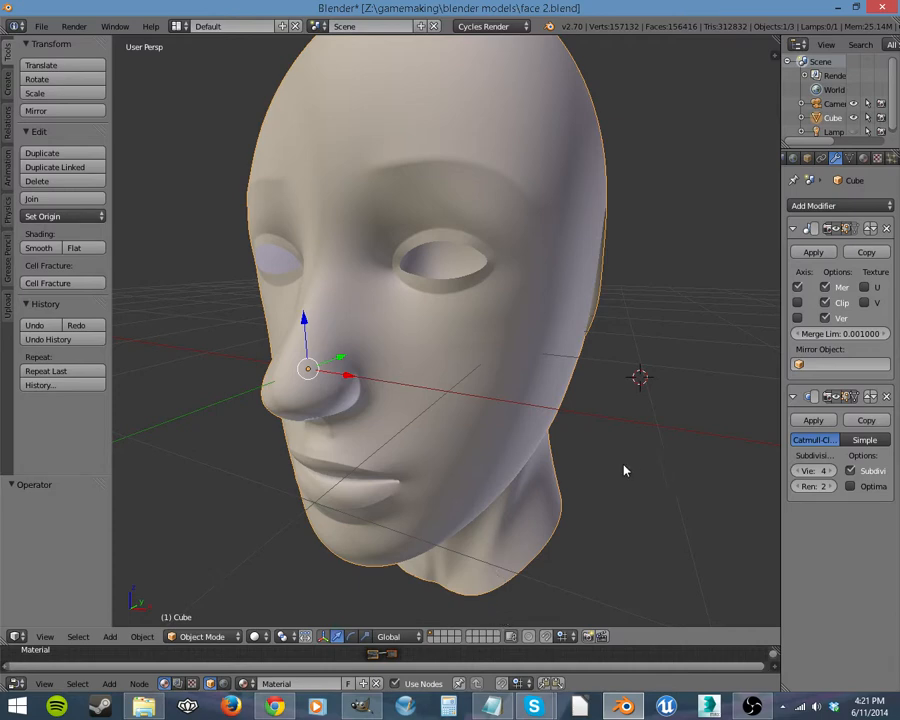
Add a mesh plane and delete all its vertices in Edit Mode to leave an empty mesh for retopology.
{"action": "key", "text": "shift+a"}
{"action": "mouse_move", "coordinate": [628, 468]}
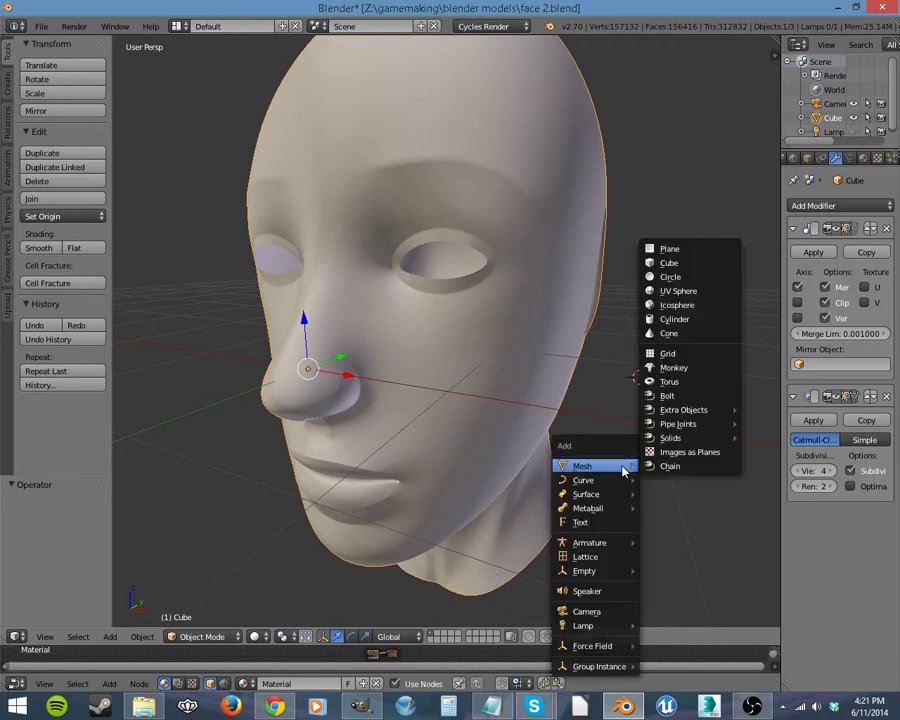
{"action": "left_click", "coordinate": [668, 249]}
{"action": "key", "text": "Tab"}
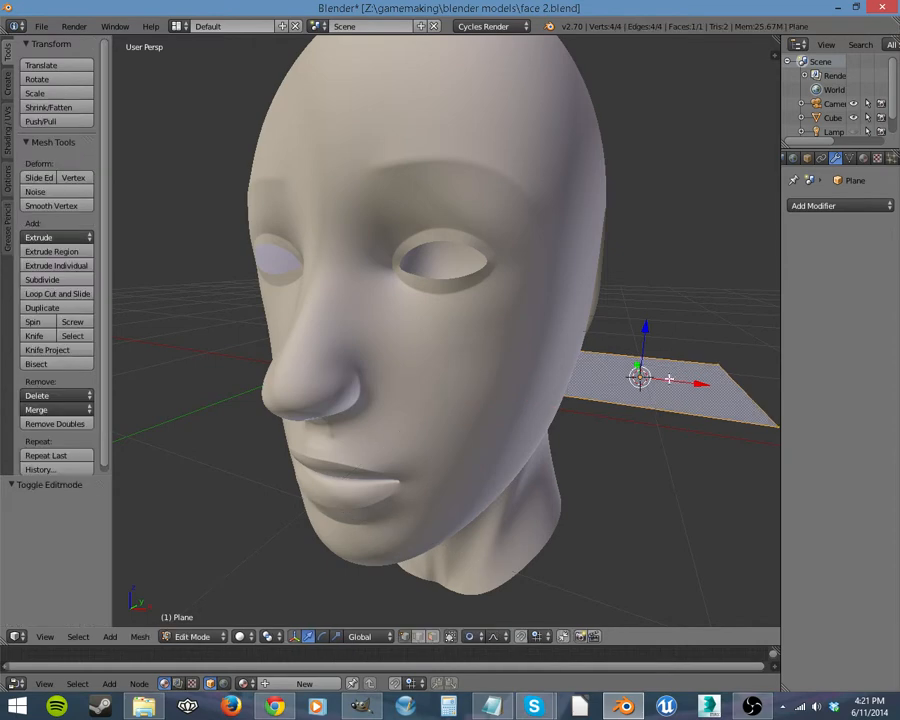
{"action": "key", "text": "x"}
{"action": "left_click", "coordinate": [657, 382]}
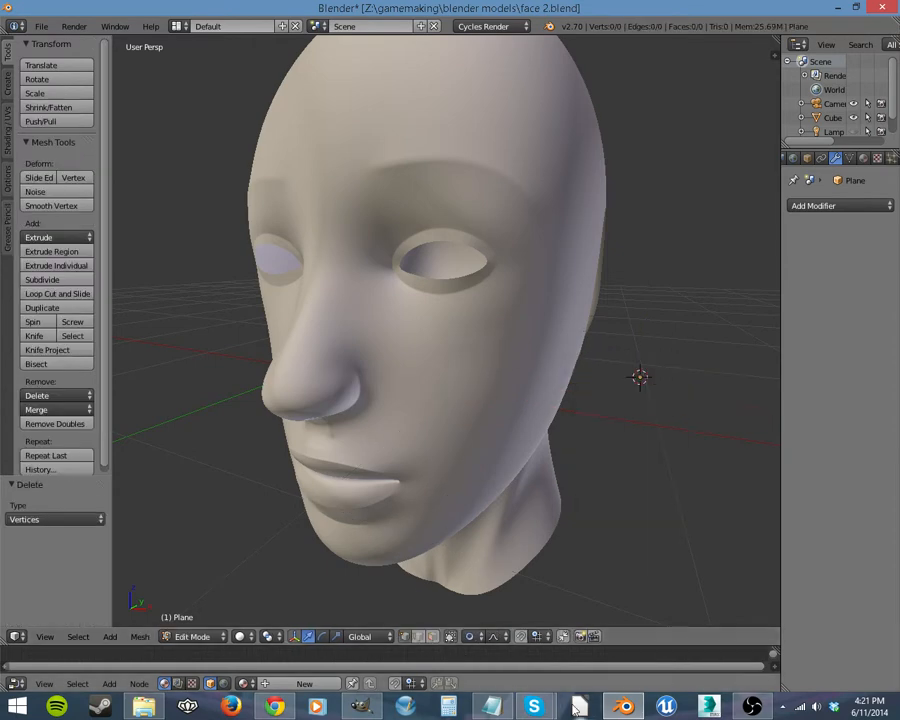
Disable proportional editing and set the snap element to Face.
{"action": "left_click", "coordinate": [500, 636]}
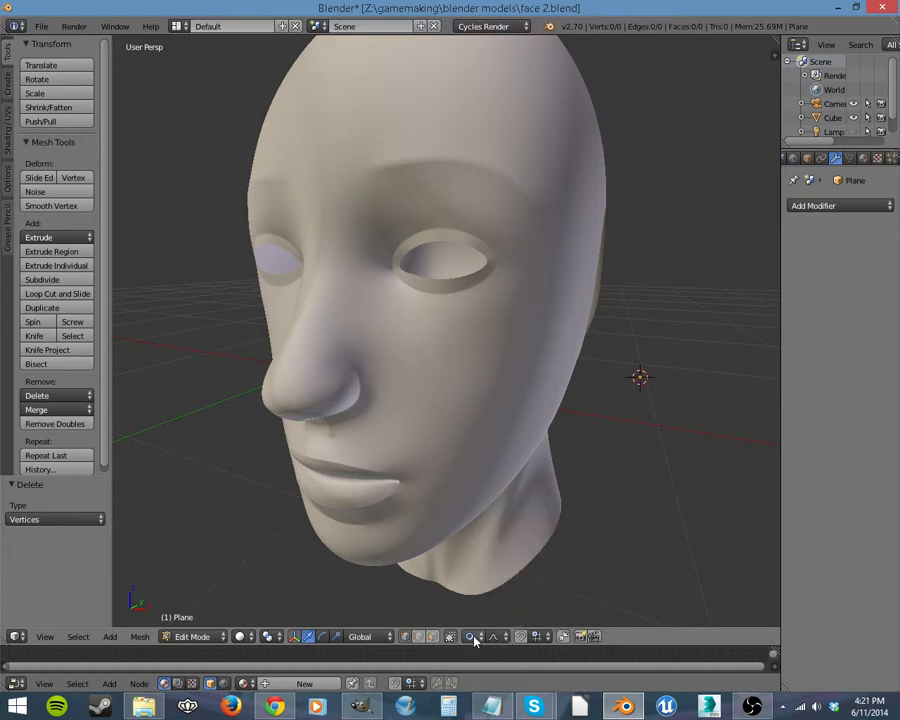
{"action": "left_click", "coordinate": [470, 636]}
{"action": "left_click", "coordinate": [476, 614]}
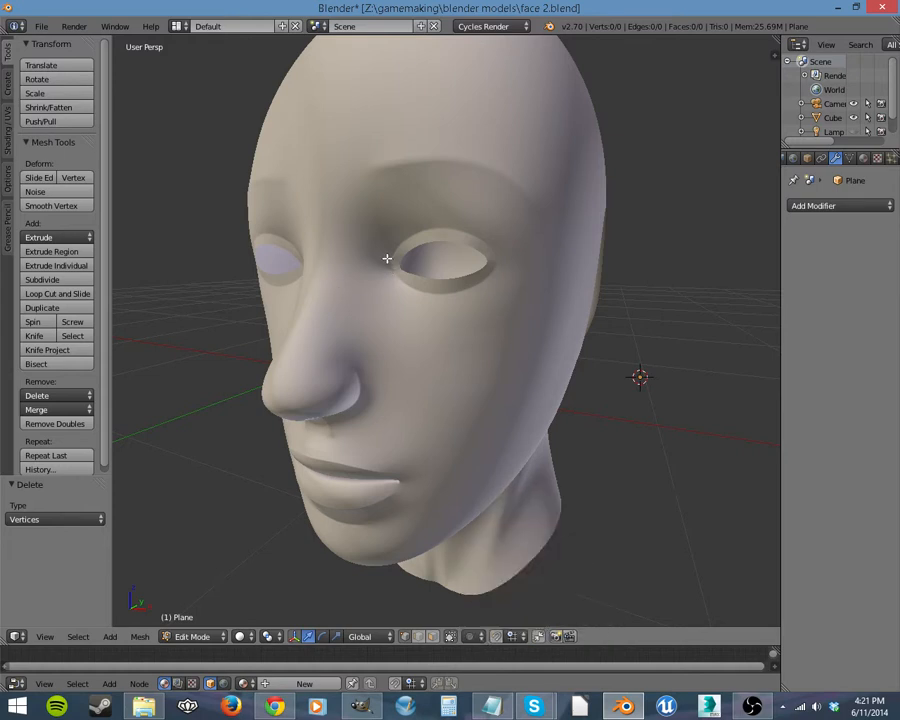
{"action": "left_click", "coordinate": [514, 636]}
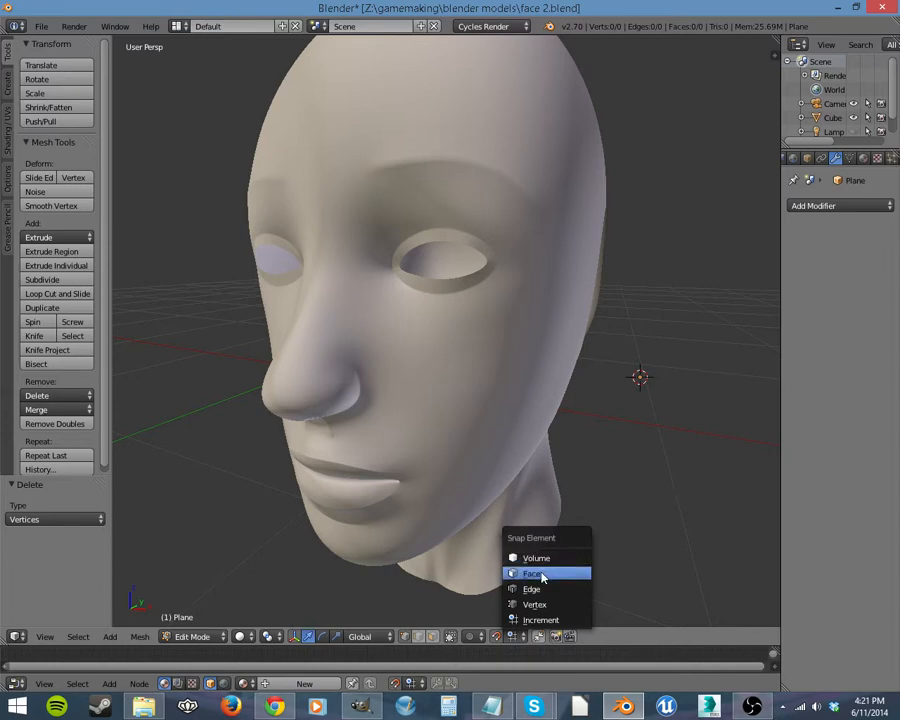
{"action": "left_click", "coordinate": [541, 577]}
Place three connected vertices snapped to the head along the upper inner rim of its left eye opening, and hide the transform manipulator.
{"action": "left_click", "coordinate": [390, 263], "text": "ctrl"}
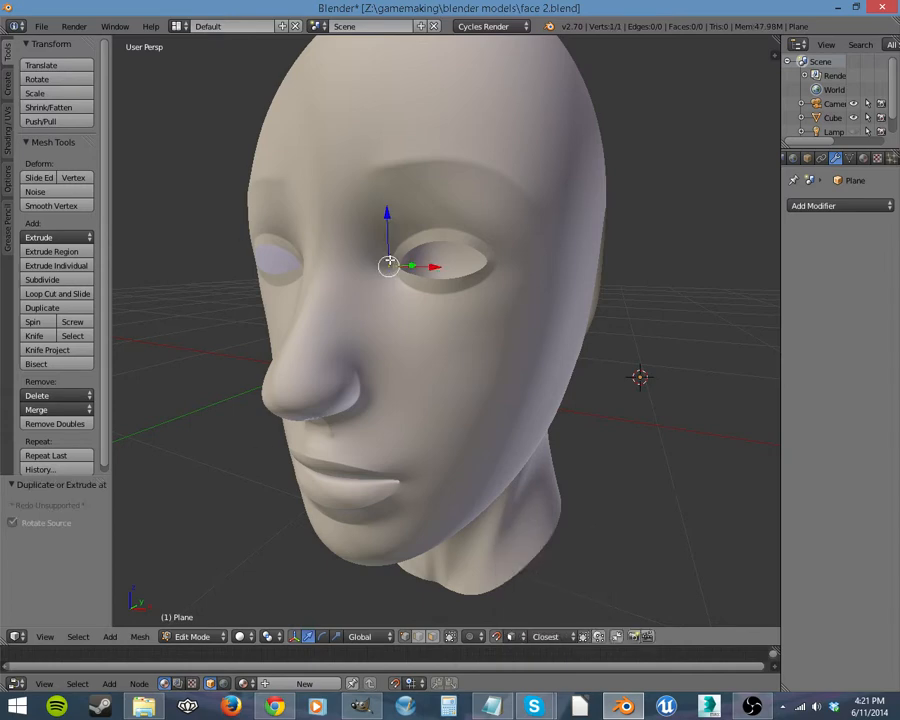
{"action": "left_click", "coordinate": [398, 242], "text": "ctrl"}
{"action": "left_click", "coordinate": [425, 230], "text": "ctrl"}
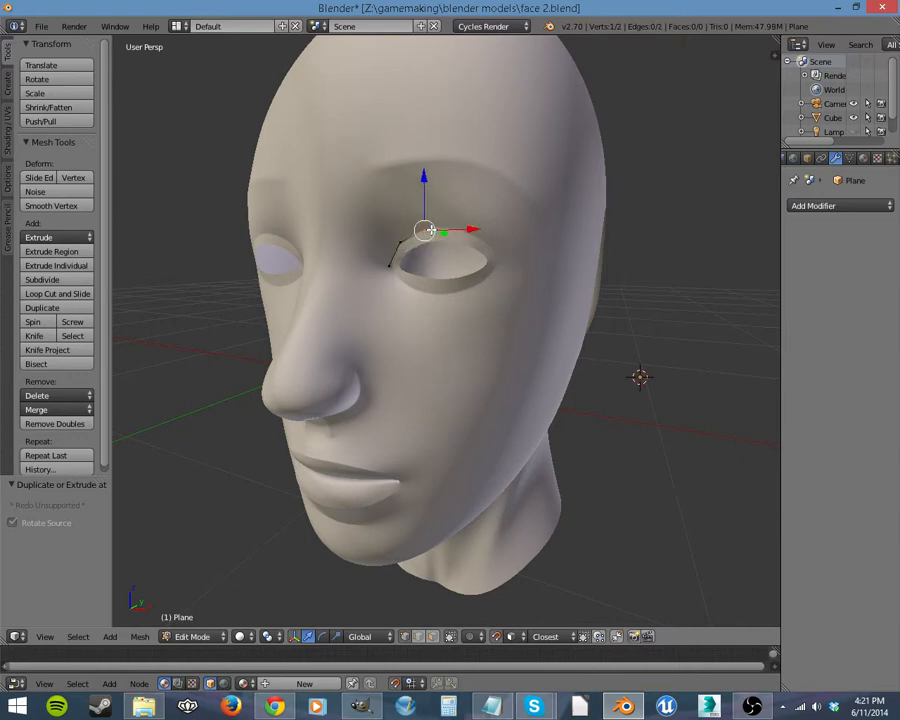
{"action": "left_click", "coordinate": [472, 232]}
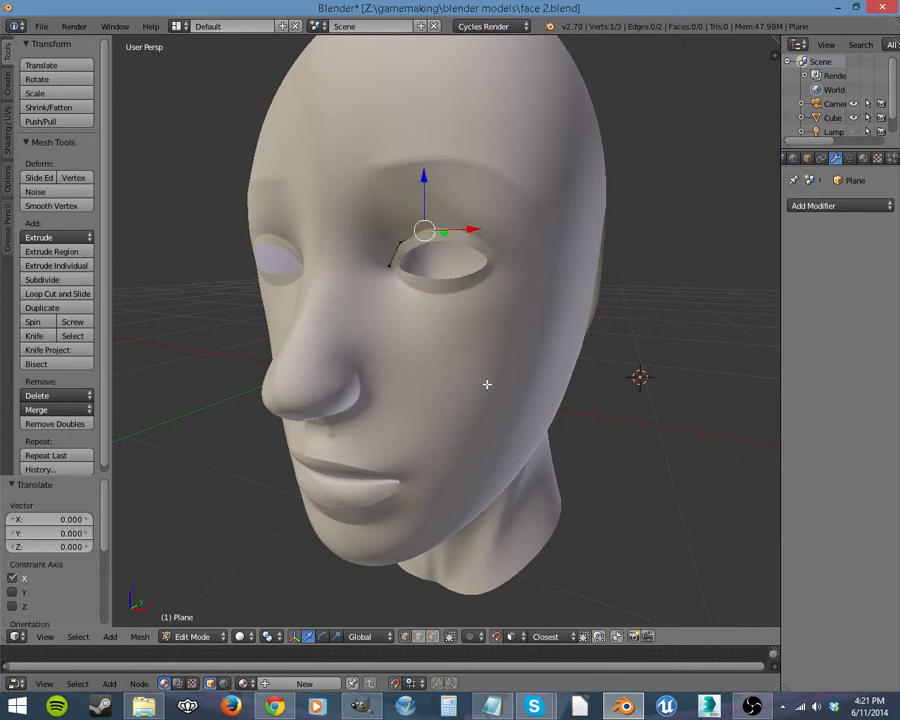
{"action": "left_click", "coordinate": [296, 636]}
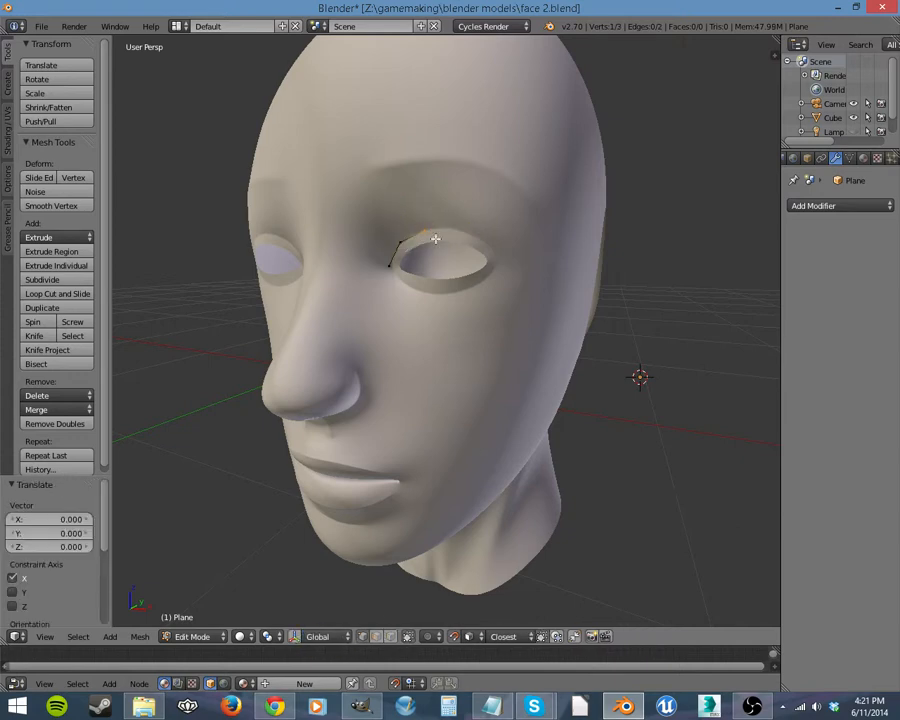
Extrude eight more snapped vertices around the rest of the left eye opening, back to the starting vertex.
{"action": "left_click", "coordinate": [445, 228], "text": "ctrl"}
{"action": "left_click", "coordinate": [473, 234], "text": "ctrl"}
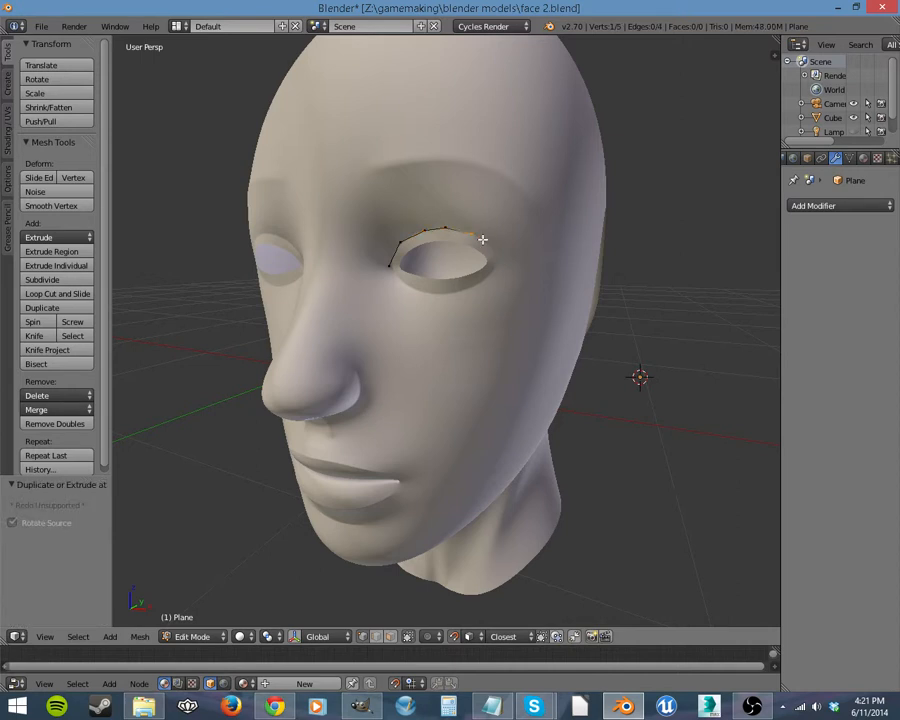
{"action": "left_click", "coordinate": [493, 251], "text": "ctrl"}
{"action": "left_click", "coordinate": [495, 269], "text": "ctrl"}
{"action": "left_click", "coordinate": [474, 286], "text": "ctrl"}
{"action": "left_click", "coordinate": [397, 281], "text": "ctrl"}
{"action": "left_click", "coordinate": [391, 271], "text": "ctrl"}
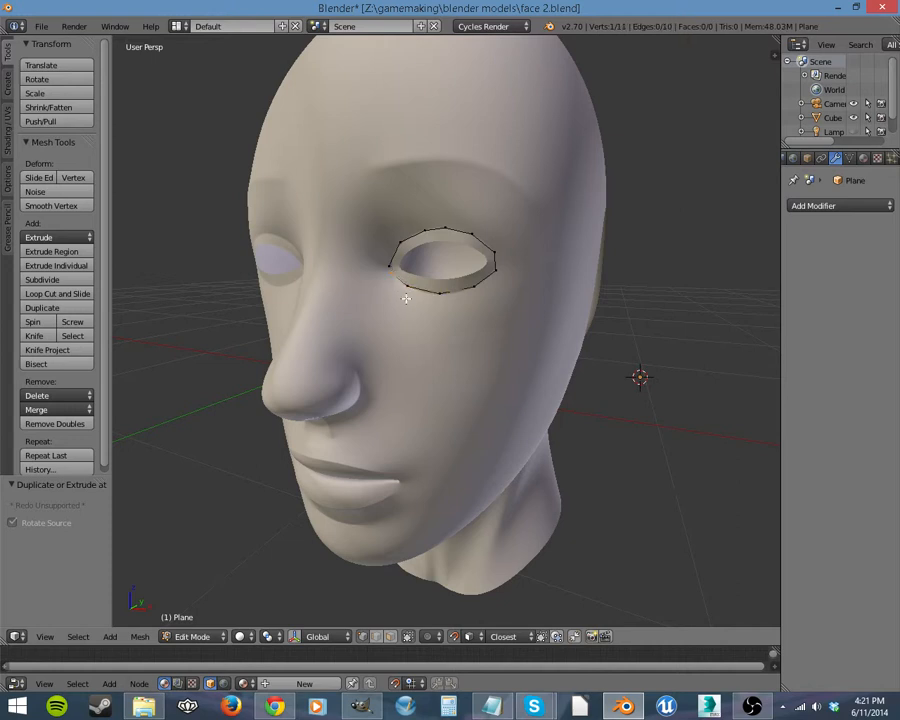
Merge the end vertex of the eye outline with its starting vertex using At Last, closing the loop.
{"action": "left_click", "coordinate": [392, 265], "text": "shift"}
{"action": "key", "text": "alt+m"}
{"action": "left_click", "coordinate": [416, 268]}
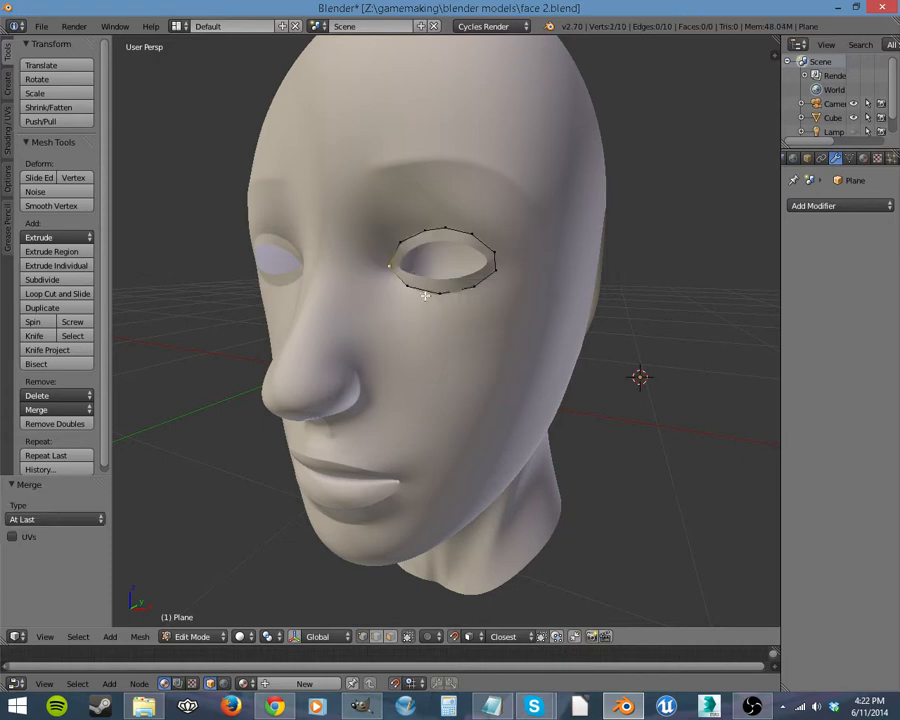
Inspect the eye loop from several angles and try sliding its outer-corner and lower vertices along the head's surface, cancelling each move.
{"action": "middle_click_drag", "start_coordinate": [437, 362], "coordinate": [486, 362]}
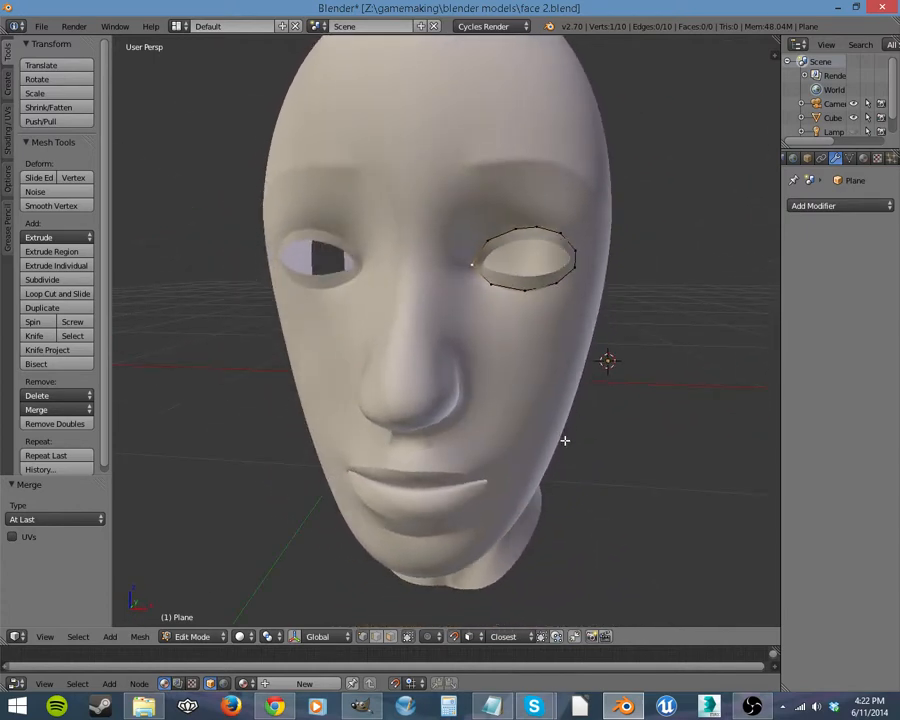
{"action": "middle_click_drag", "start_coordinate": [546, 368], "coordinate": [489, 381]}
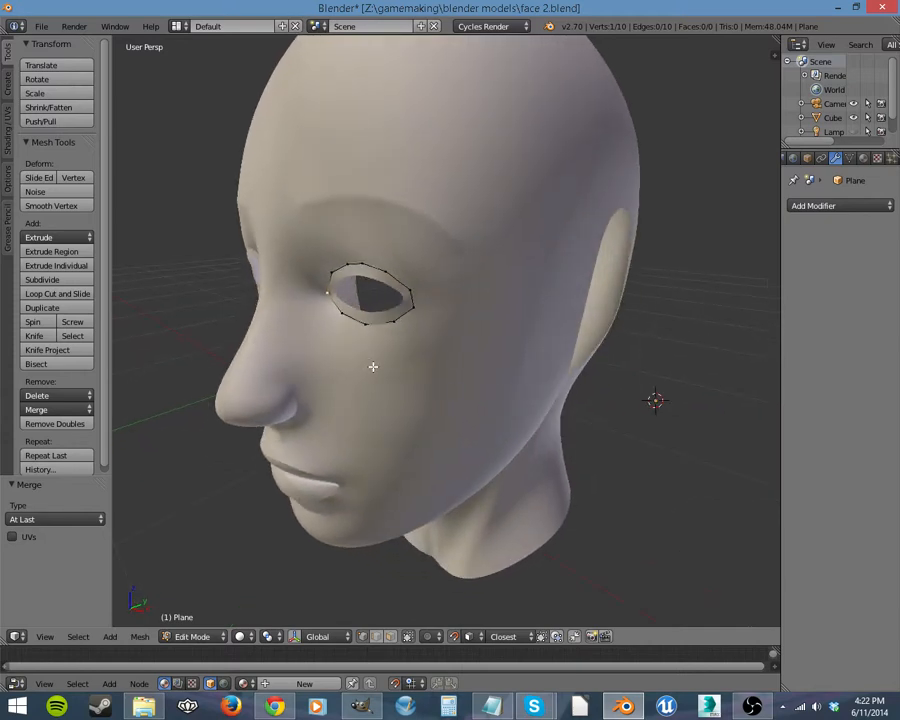
{"action": "middle_click_drag", "start_coordinate": [373, 366], "coordinate": [393, 359]}
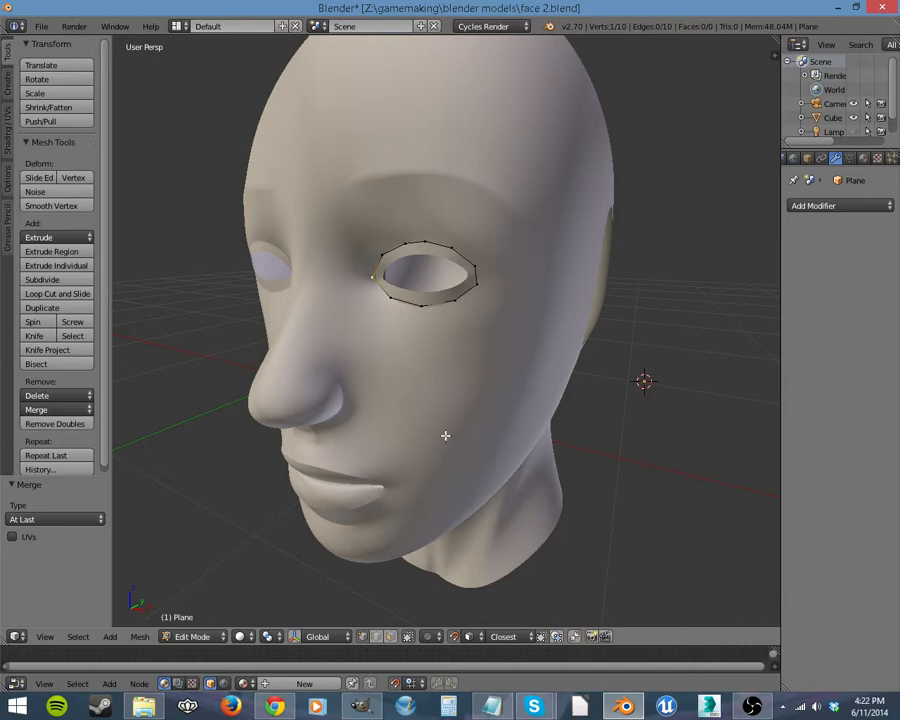
{"action": "scroll", "coordinate": [447, 373], "scroll_direction": "up", "scroll_amount": 2}
{"action": "mouse_move", "coordinate": [463, 373]}
{"action": "middle_mouse_down"}
{"action": "mouse_move", "coordinate": [448, 372]}
{"action": "mouse_move", "coordinate": [453, 379]}
{"action": "middle_mouse_up"}
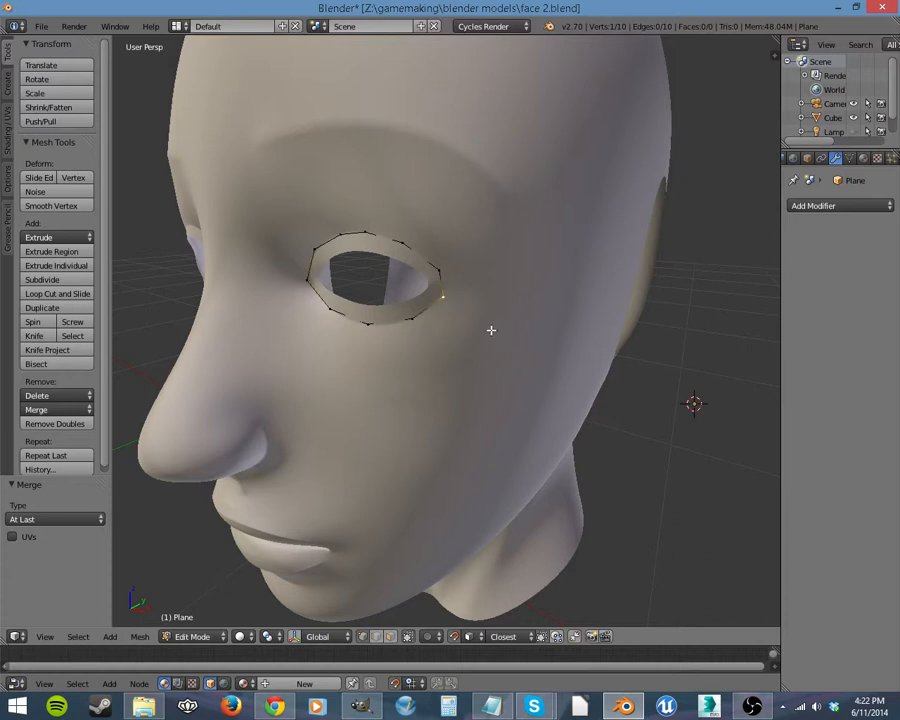
{"action": "key", "text": "g"}
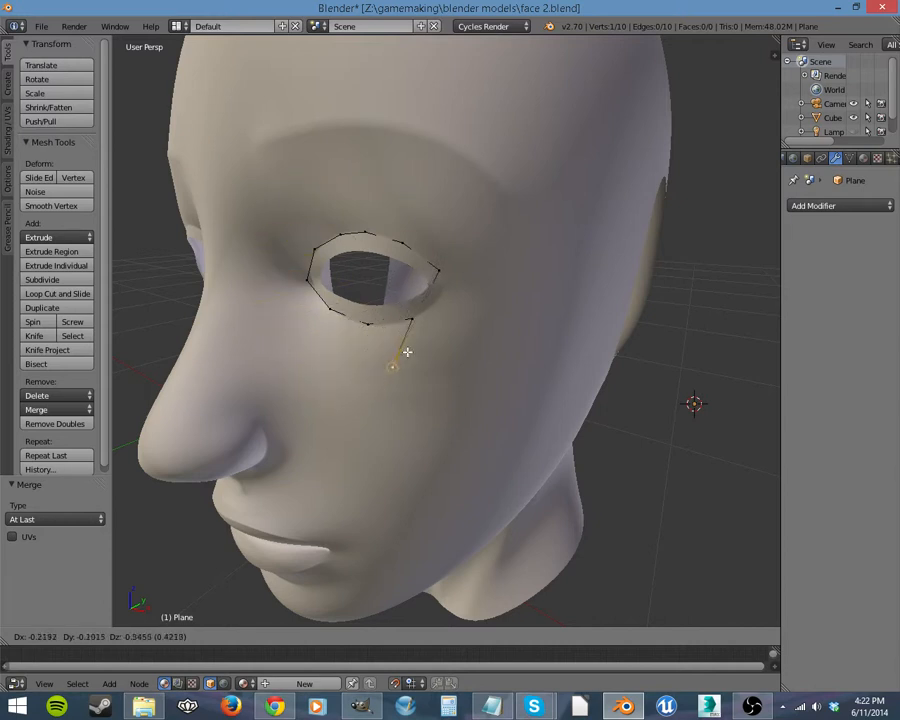
{"action": "right_click", "coordinate": [465, 300]}
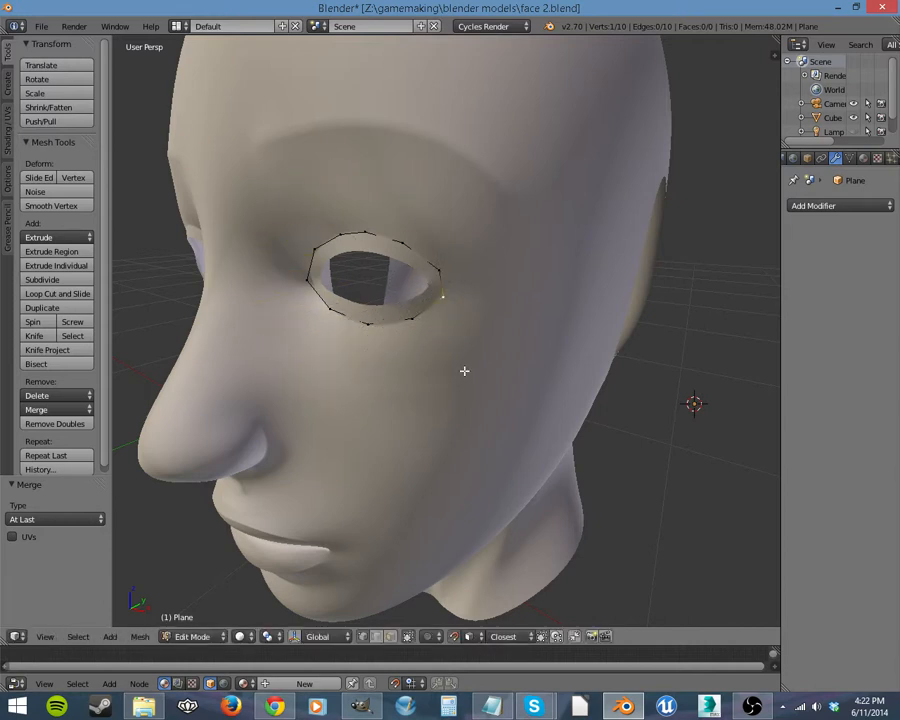
{"action": "right_click", "coordinate": [369, 325]}
{"action": "key", "text": "g"}
{"action": "right_click", "coordinate": [373, 343]}
{"action": "scroll", "coordinate": [466, 441], "scroll_direction": "down", "scroll_amount": 3}
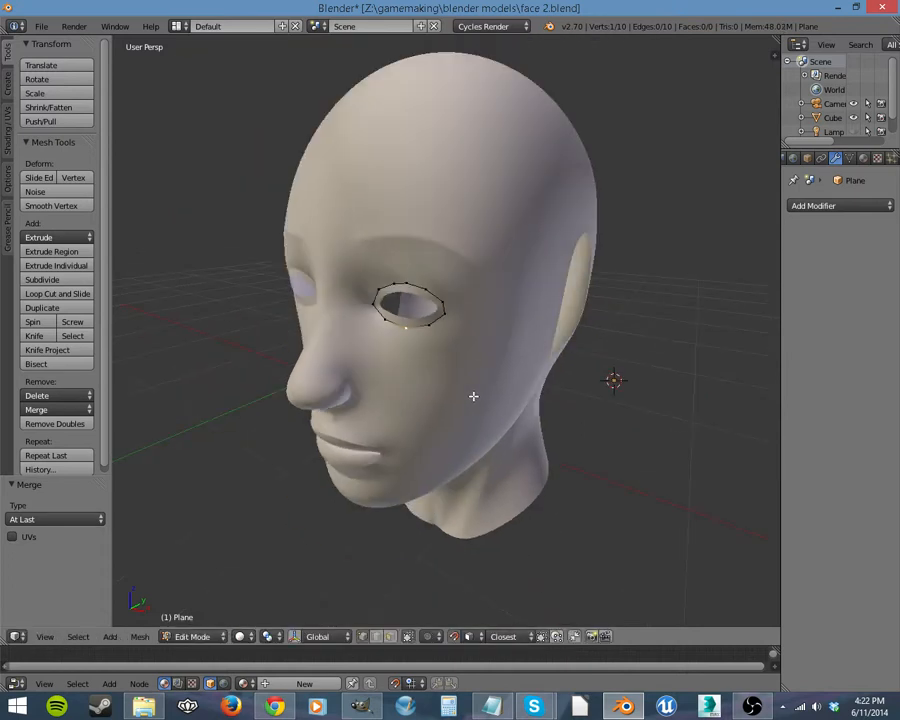